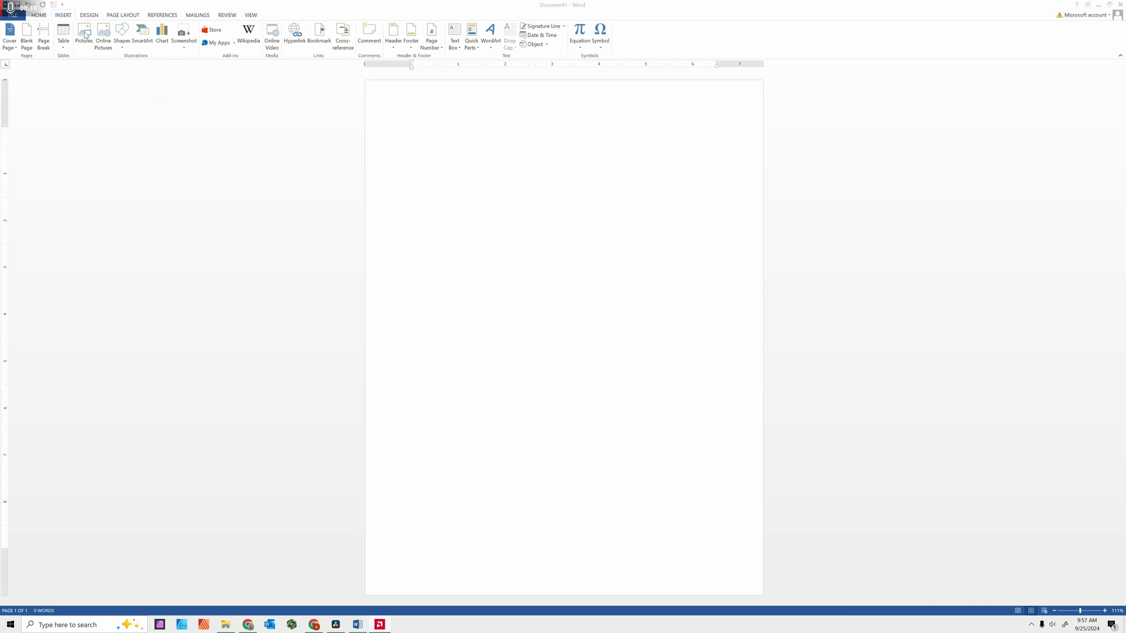
Step: Insert the picture 8.5x11_5x7_pngline.png from the Card template4x6_5x7 folder under AnW studios LLC > Shop_Originals > digital downloads > 4x6_5x7_cardtemplate
{"action": "left_click", "coordinate": [85, 35]}
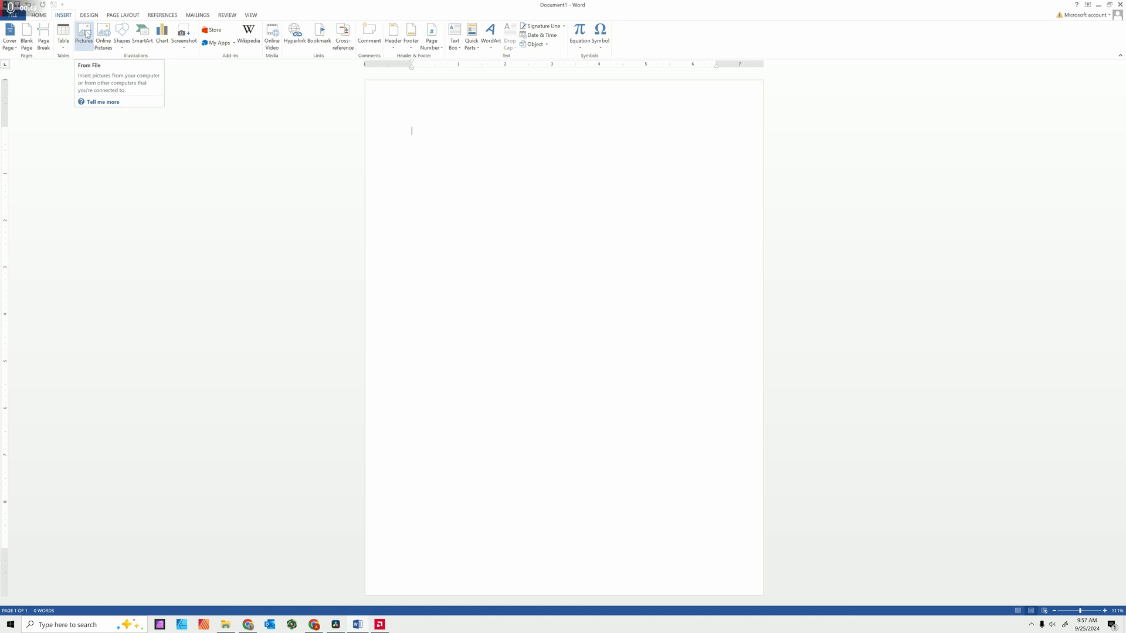
{"action": "left_click", "coordinate": [86, 34]}
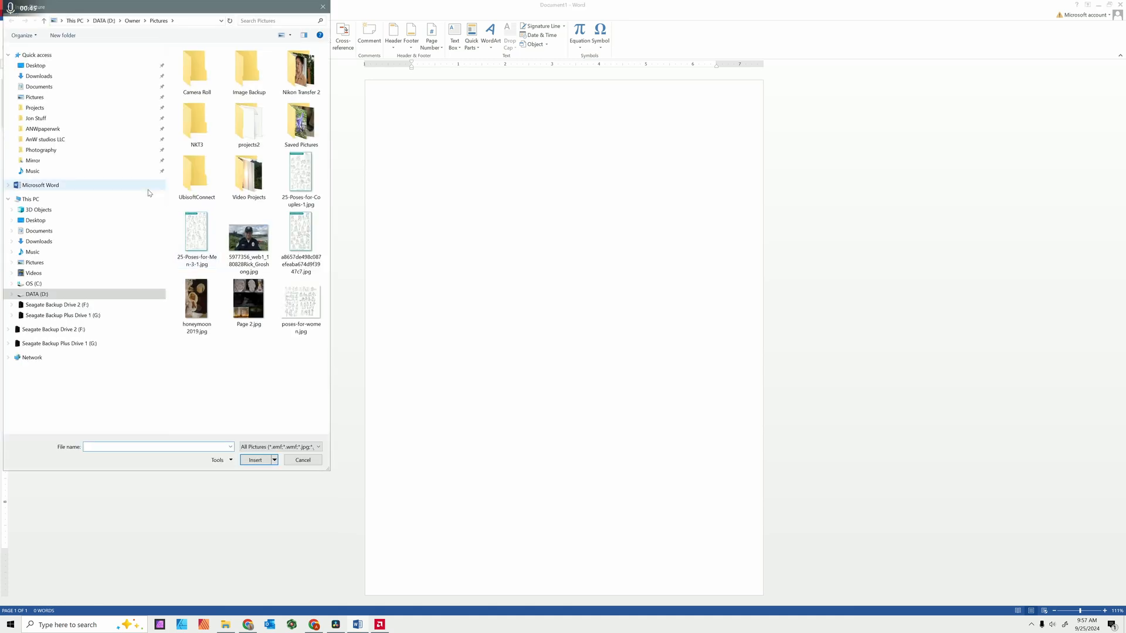
{"action": "left_click", "coordinate": [78, 143]}
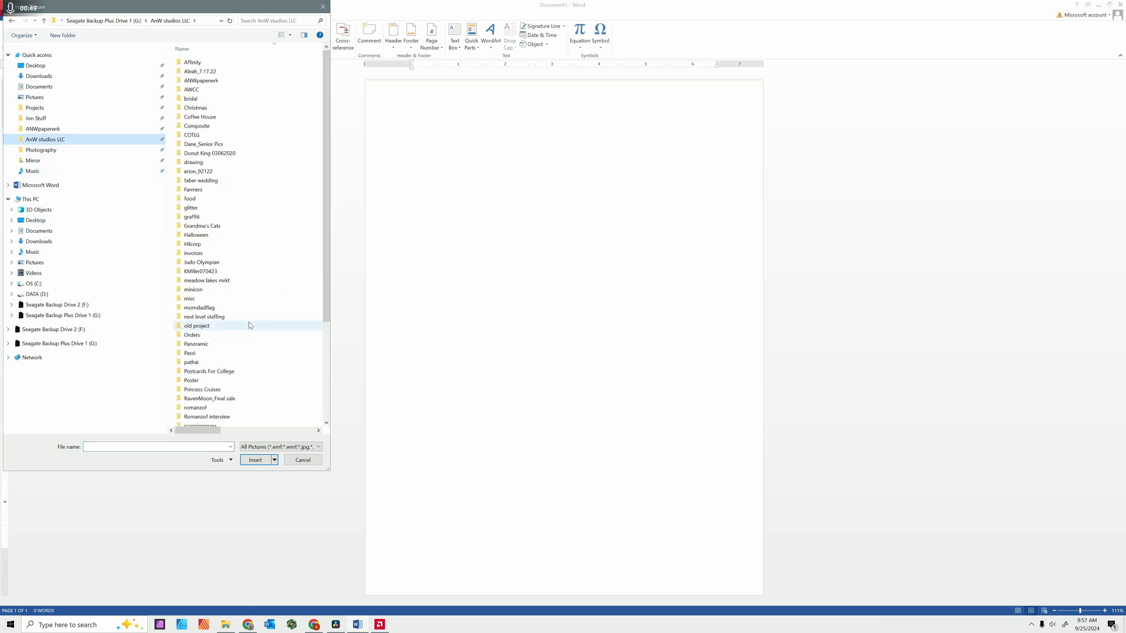
{"action": "scroll", "coordinate": [249, 325], "scroll_direction": "down", "scroll_amount": 5}
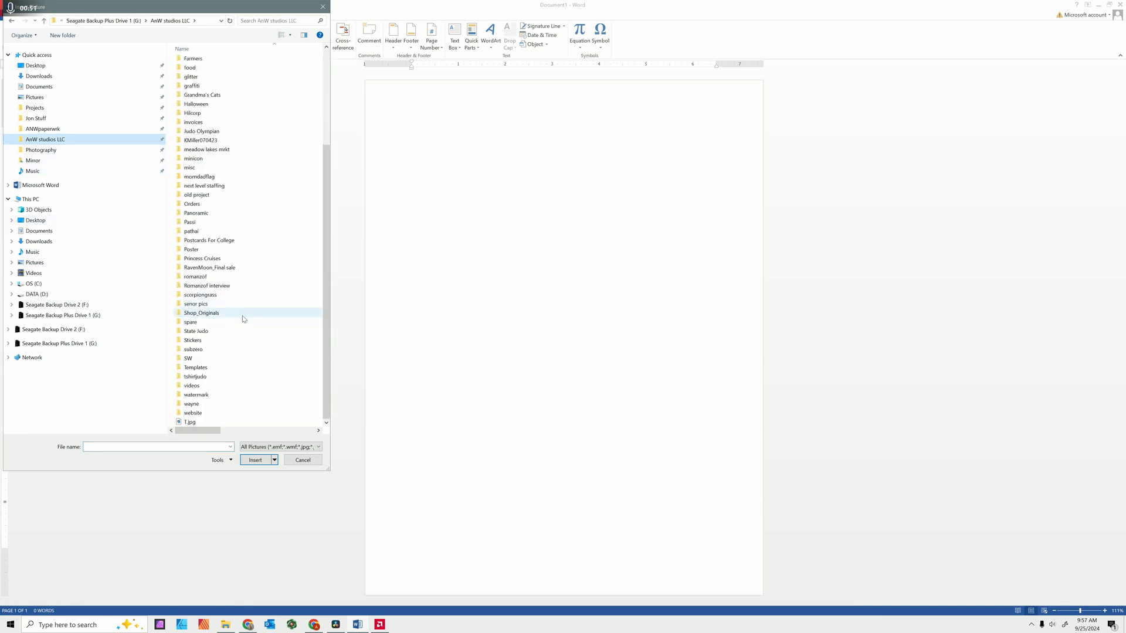
{"action": "double_click", "coordinate": [244, 316]}
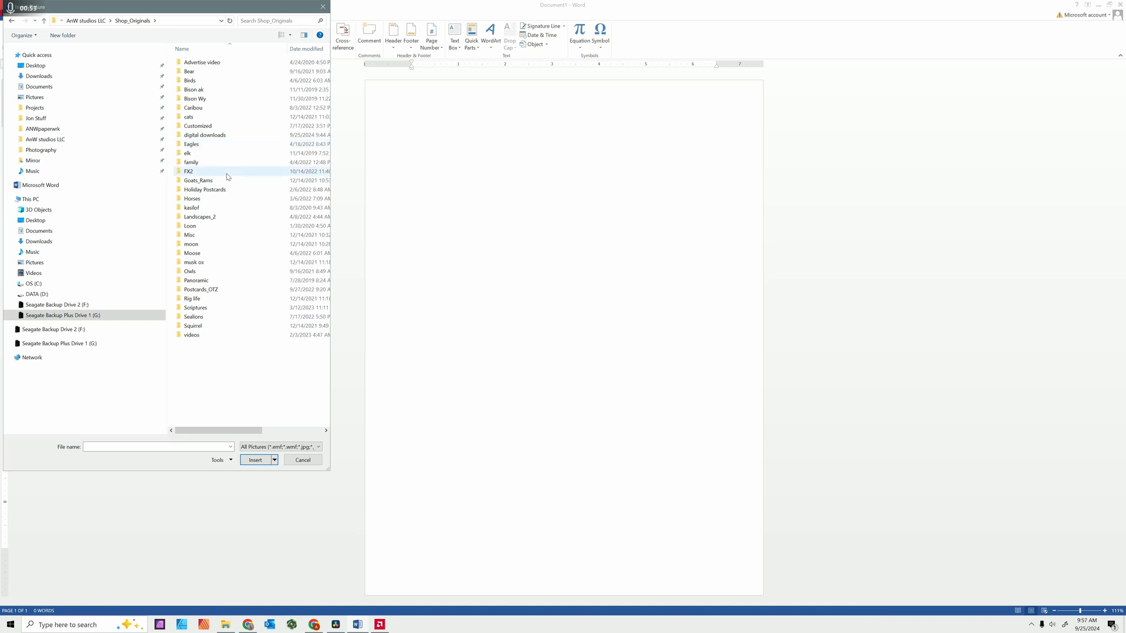
{"action": "double_click", "coordinate": [228, 135]}
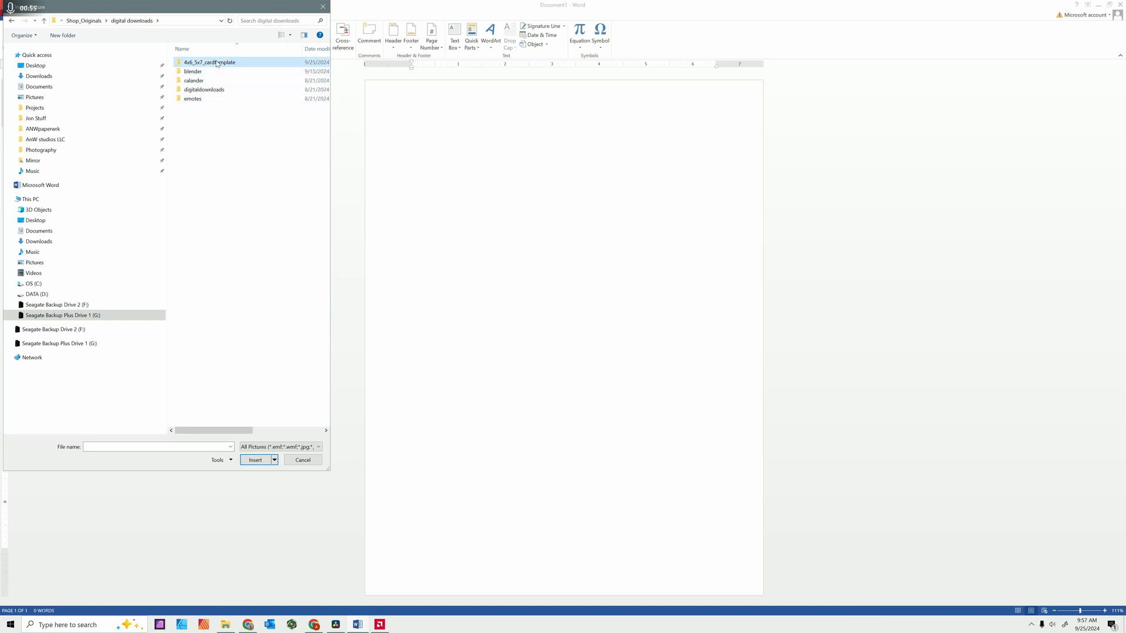
{"action": "double_click", "coordinate": [217, 64]}
{"action": "double_click", "coordinate": [217, 63]}
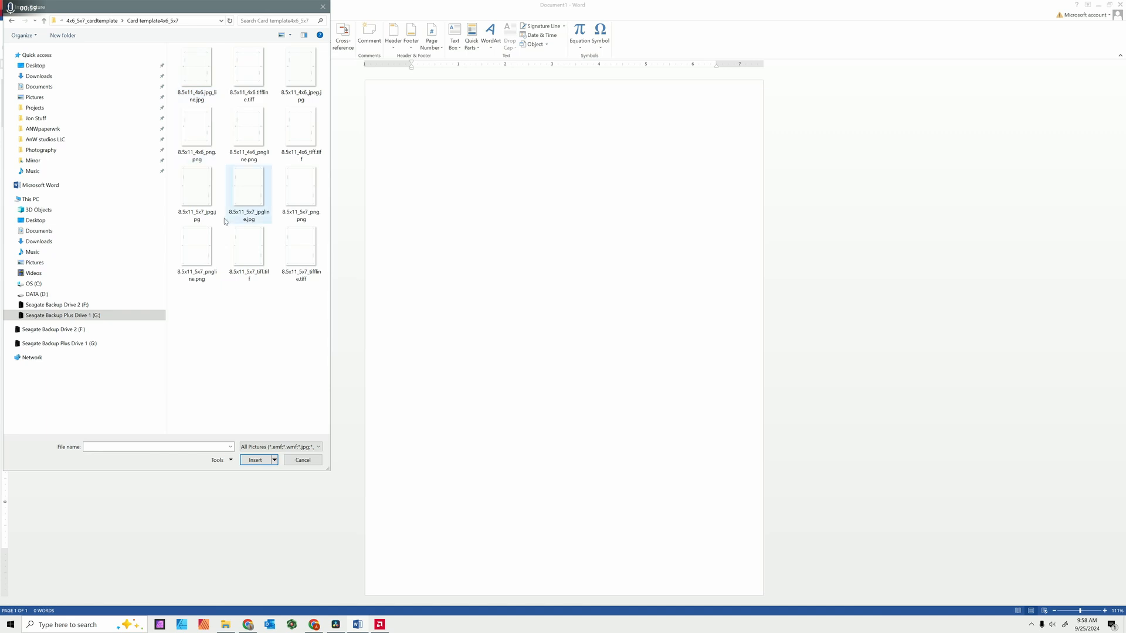
{"action": "left_click", "coordinate": [199, 254]}
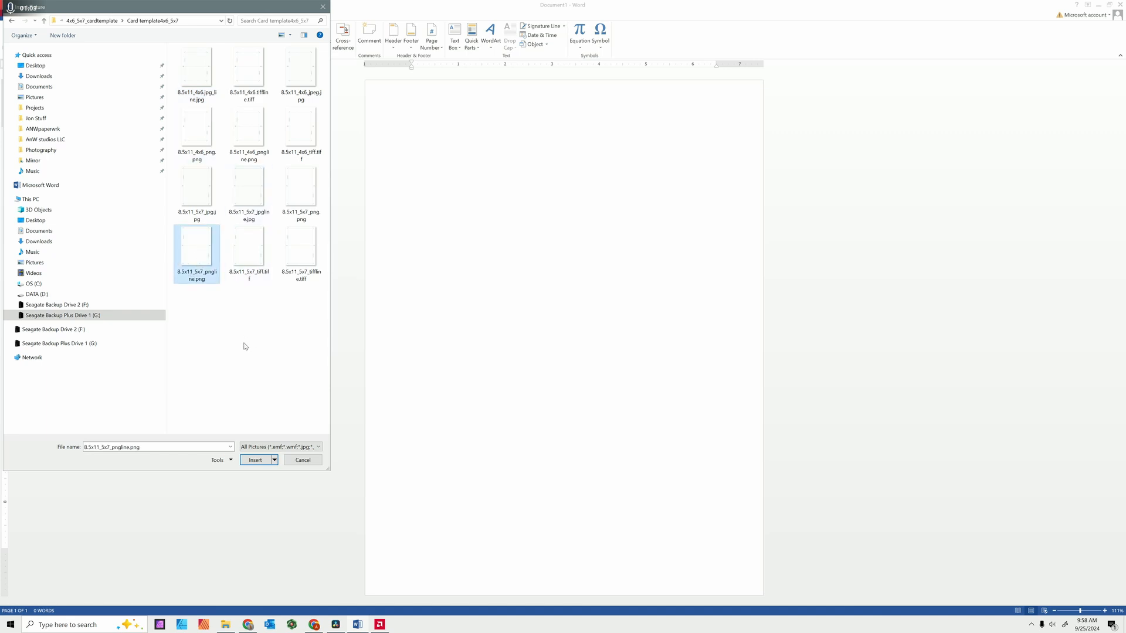
{"action": "left_click", "coordinate": [256, 461]}
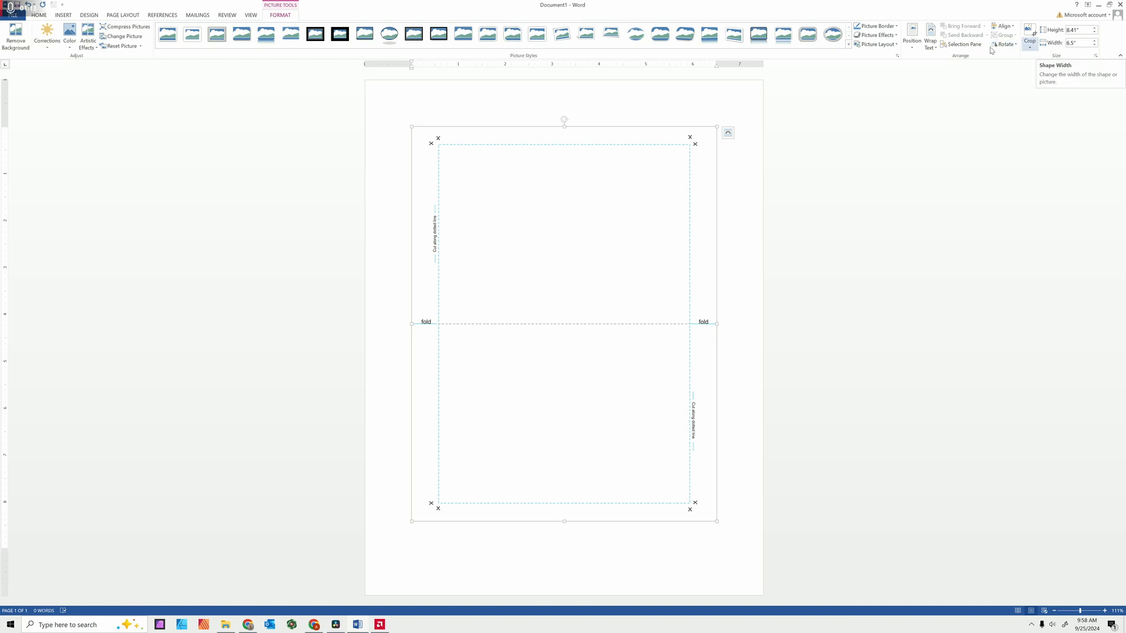
Step: Set the card template picture's text wrapping to In Front of Text
{"action": "left_click", "coordinate": [934, 44]}
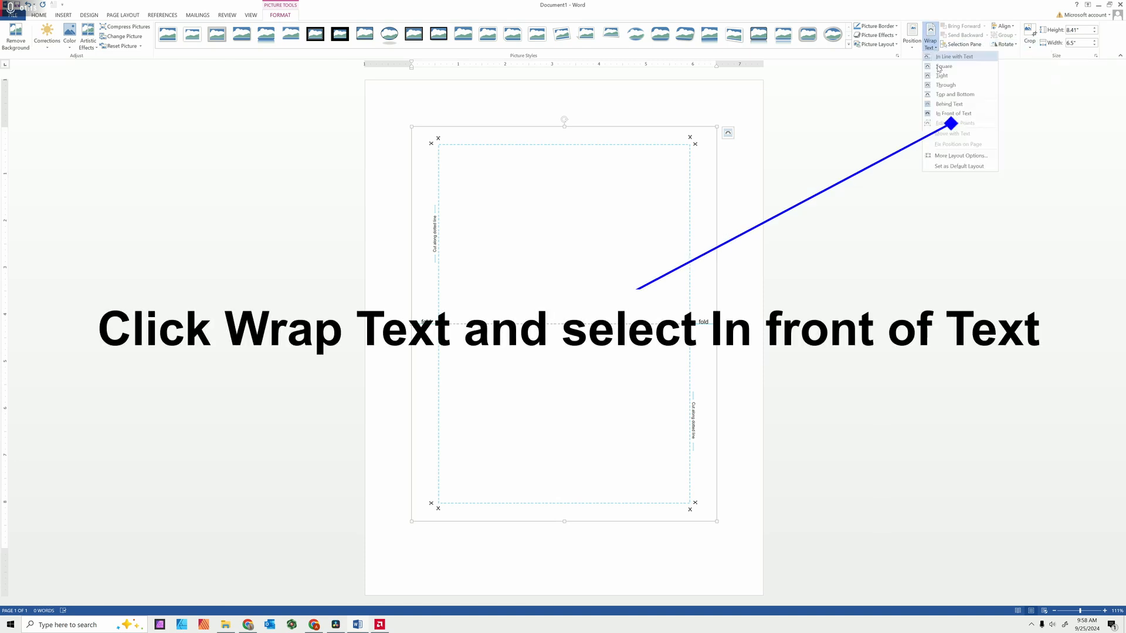
{"action": "left_click", "coordinate": [942, 114]}
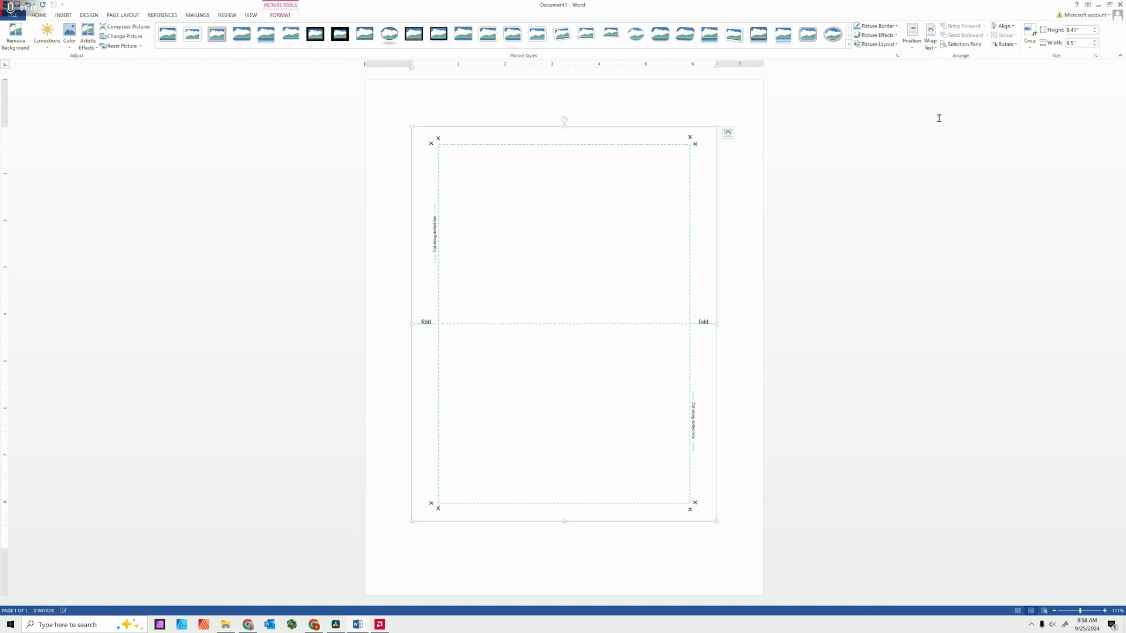
{"action": "left_click", "coordinate": [936, 47]}
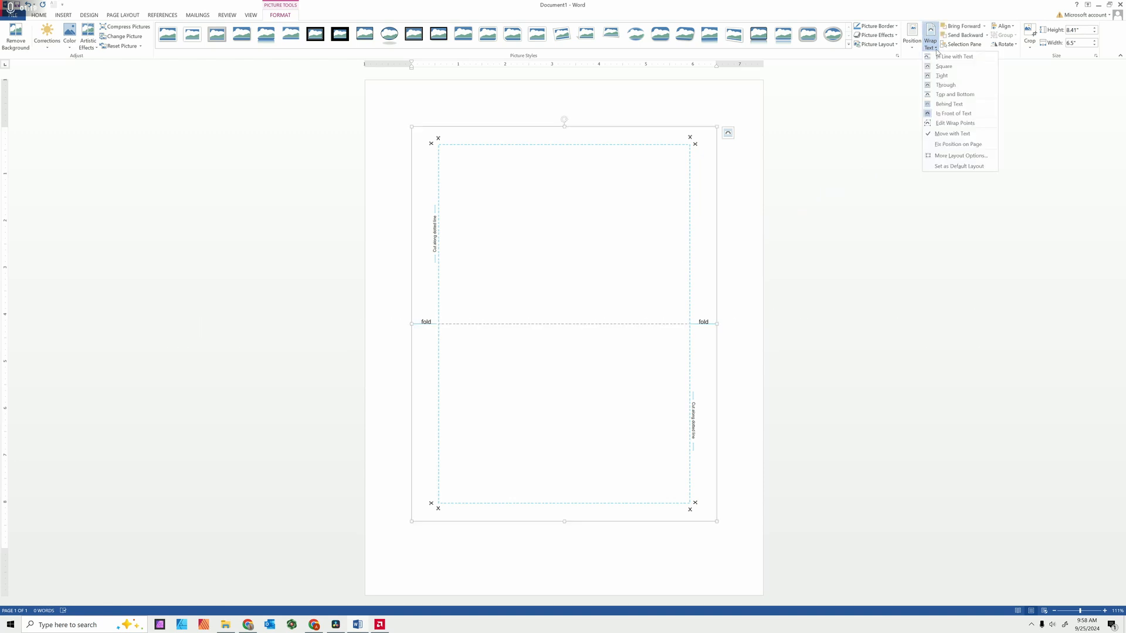
{"action": "left_click", "coordinate": [944, 115]}
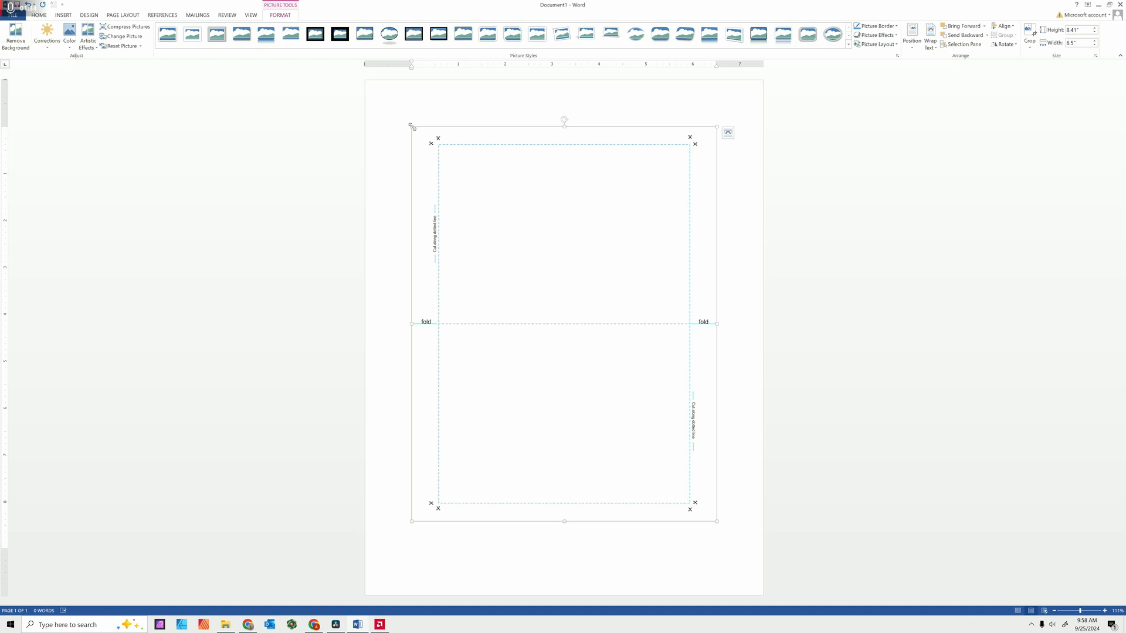
Step: Enlarge the card template picture from its corners so it covers the whole page
{"action": "left_click_drag", "start_coordinate": [413, 126], "coordinate": [376, 102]}
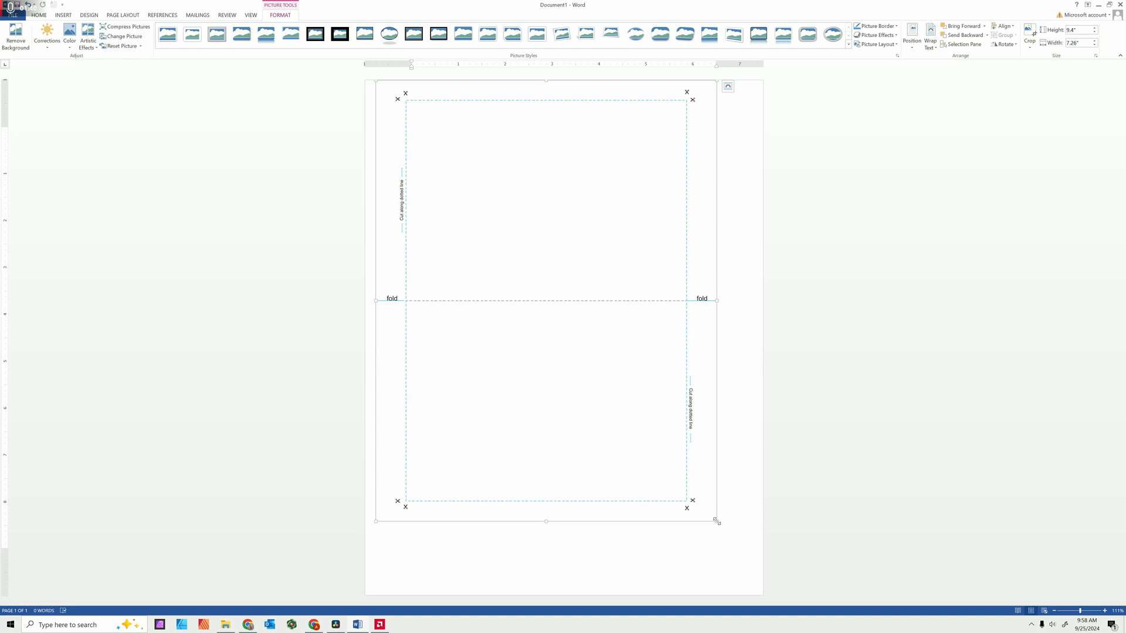
{"action": "left_click_drag", "start_coordinate": [717, 520], "coordinate": [736, 581]}
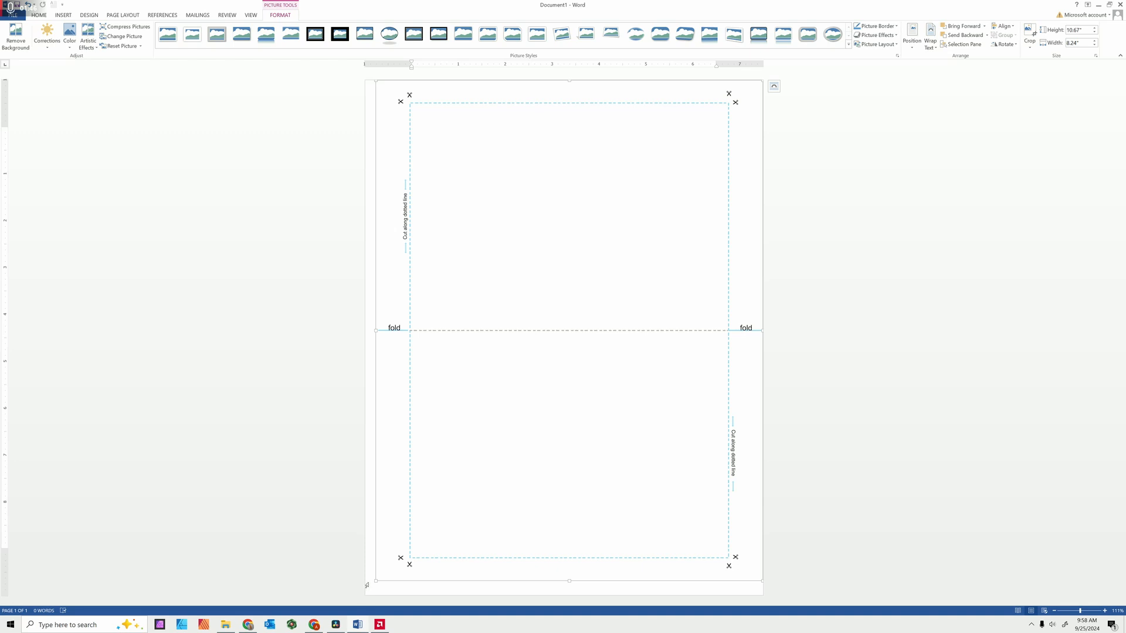
{"action": "left_click_drag", "start_coordinate": [377, 581], "coordinate": [368, 596]}
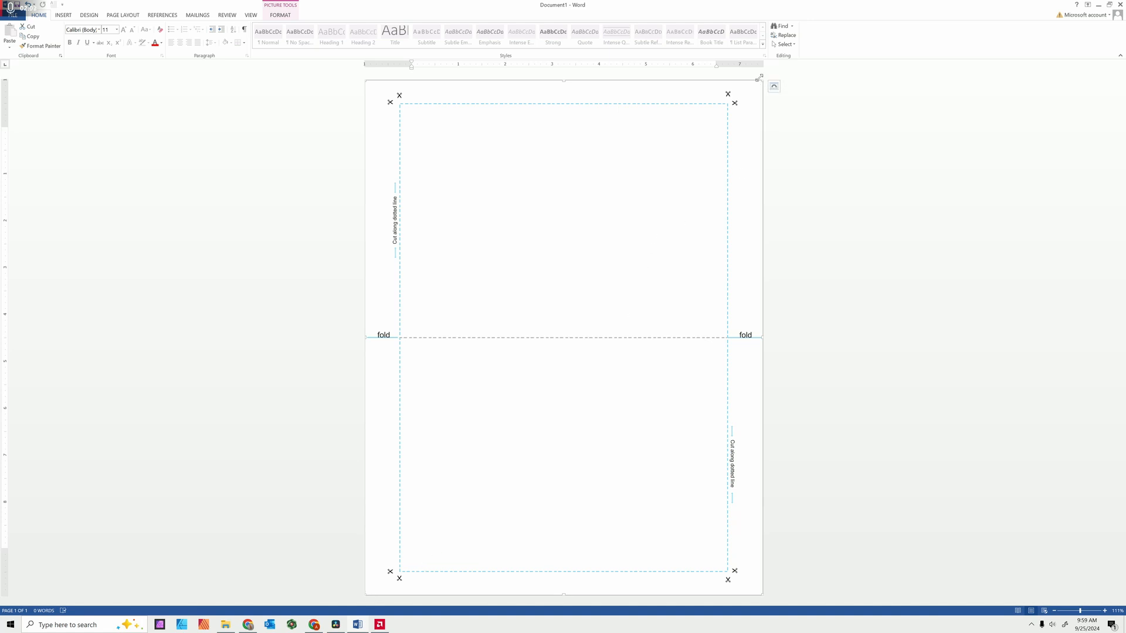
{"action": "left_click_drag", "start_coordinate": [764, 82], "coordinate": [763, 80]}
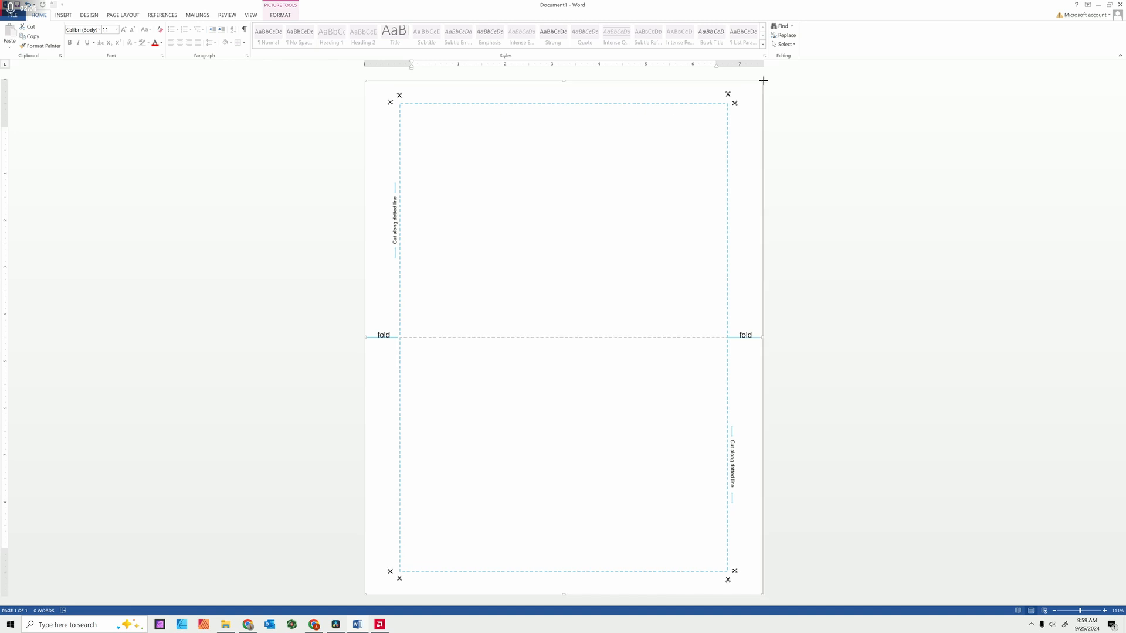
{"action": "left_click", "coordinate": [862, 309]}
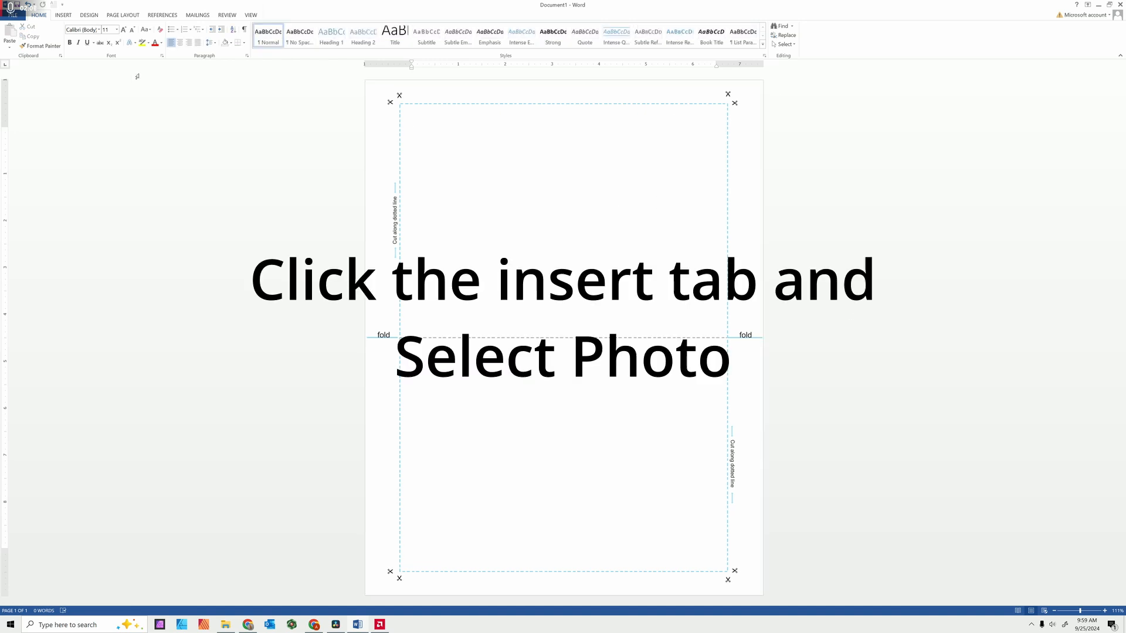
Step: Insert the photo 17_DSC_0623.jpg from the Projects folder
{"action": "left_click", "coordinate": [63, 15]}
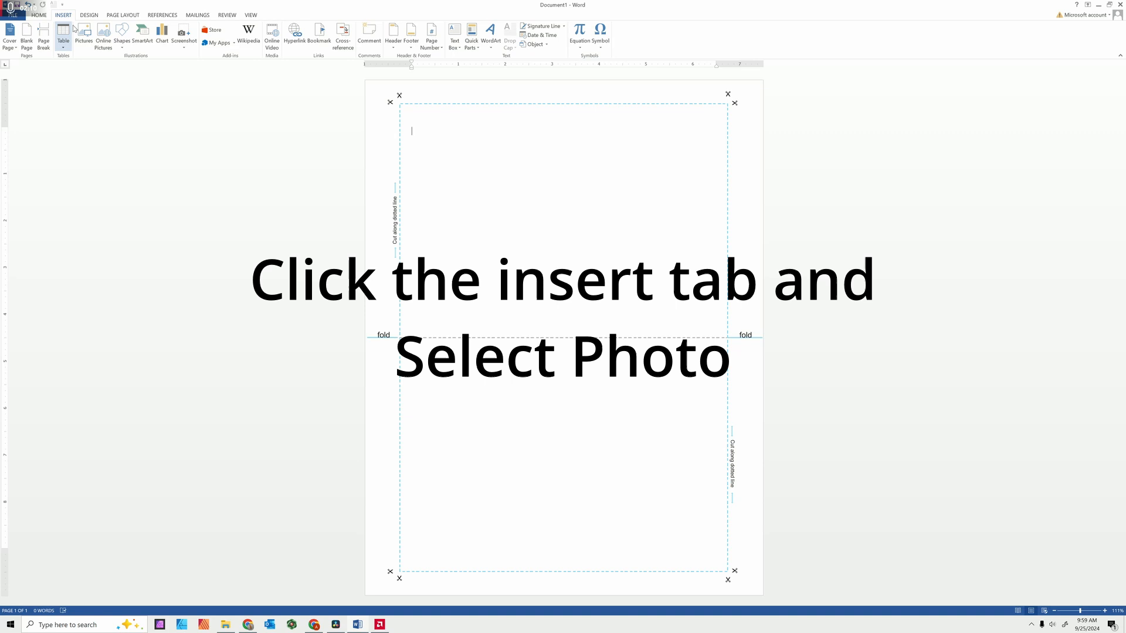
{"action": "left_click", "coordinate": [84, 36]}
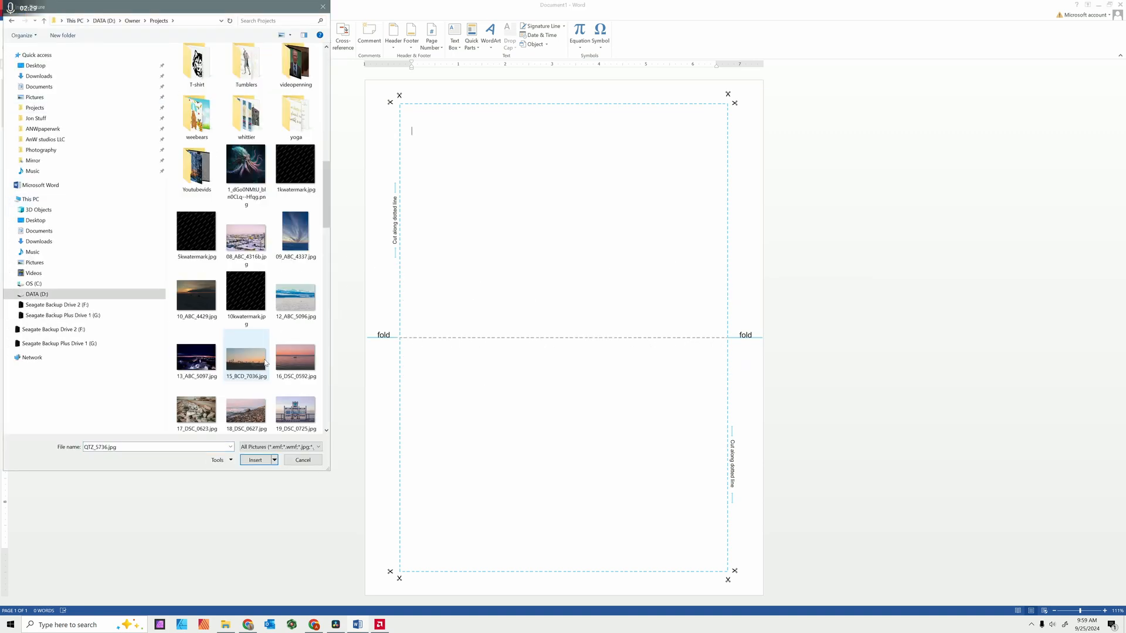
{"action": "scroll", "coordinate": [265, 363], "scroll_direction": "down", "scroll_amount": 3}
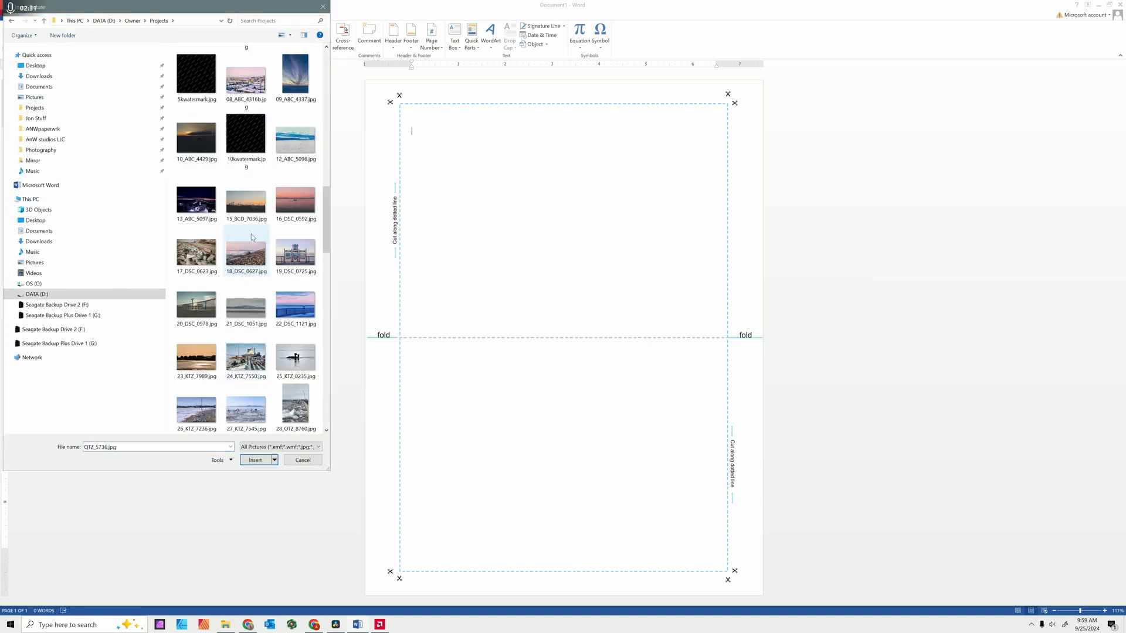
{"action": "left_click", "coordinate": [204, 247]}
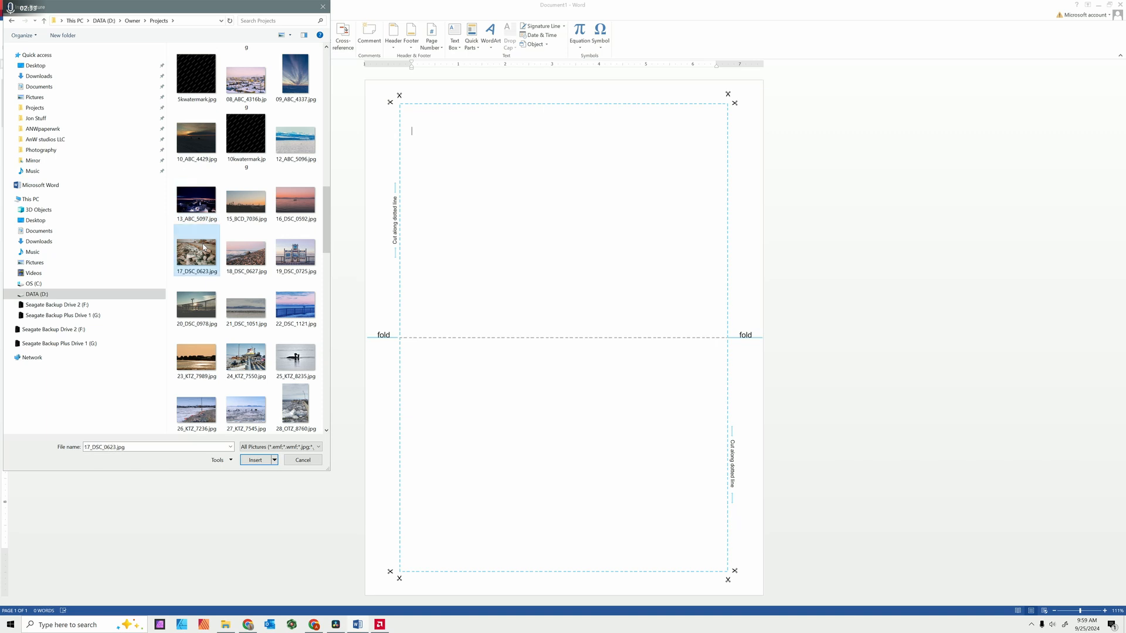
{"action": "left_click", "coordinate": [256, 462]}
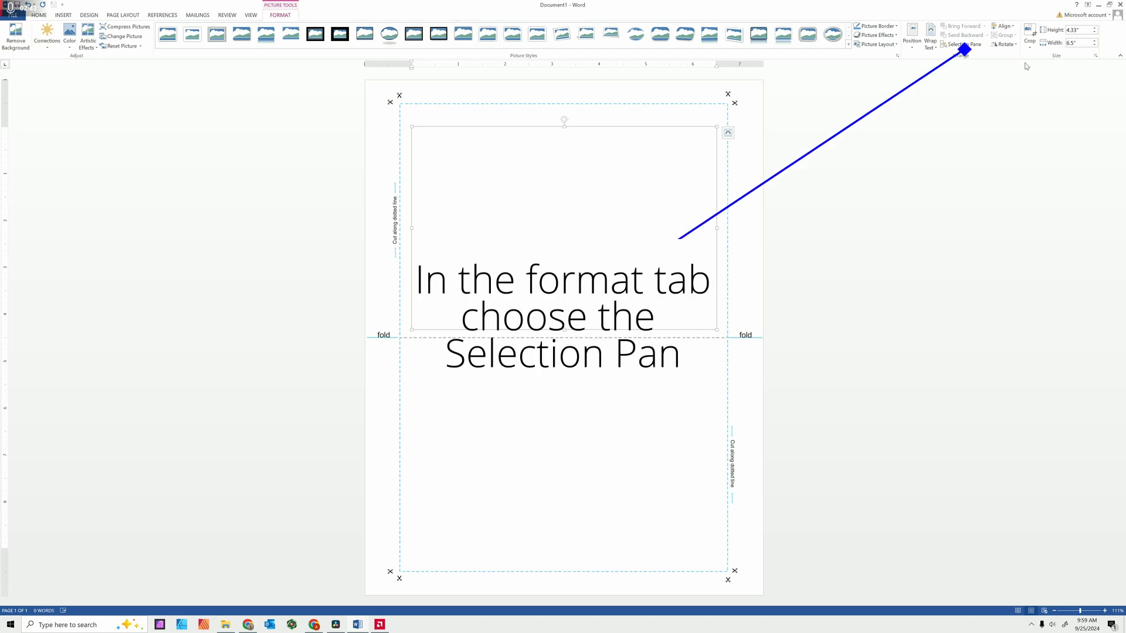
Step: Show the list of objects on the page and set Picture 2's text wrapping to In Front of Text
{"action": "left_click", "coordinate": [971, 50]}
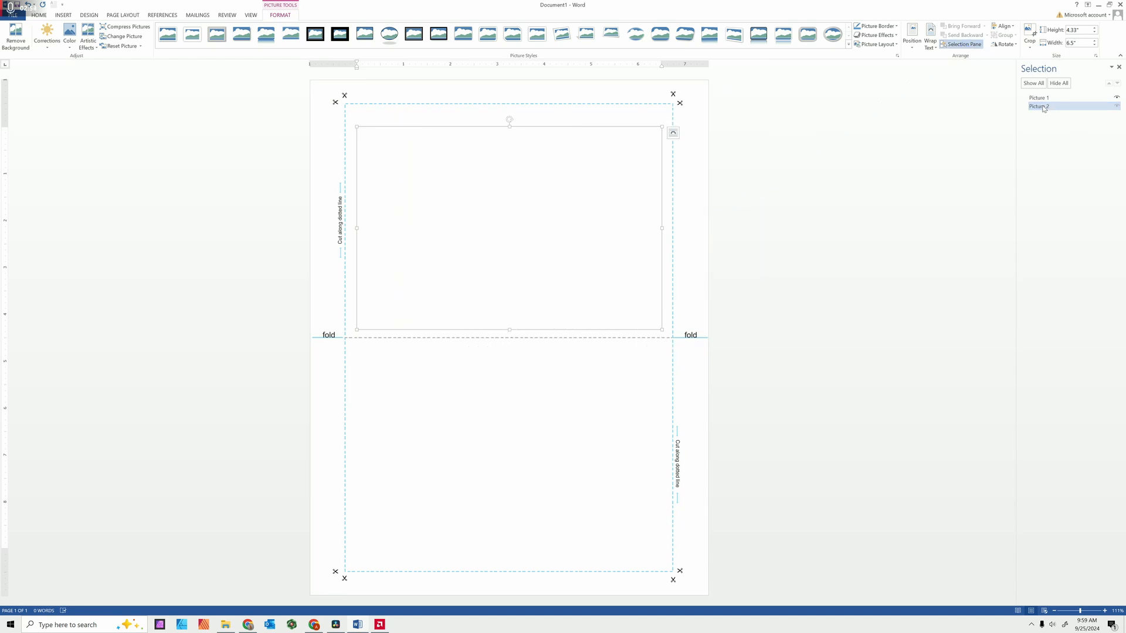
{"action": "left_click", "coordinate": [913, 50]}
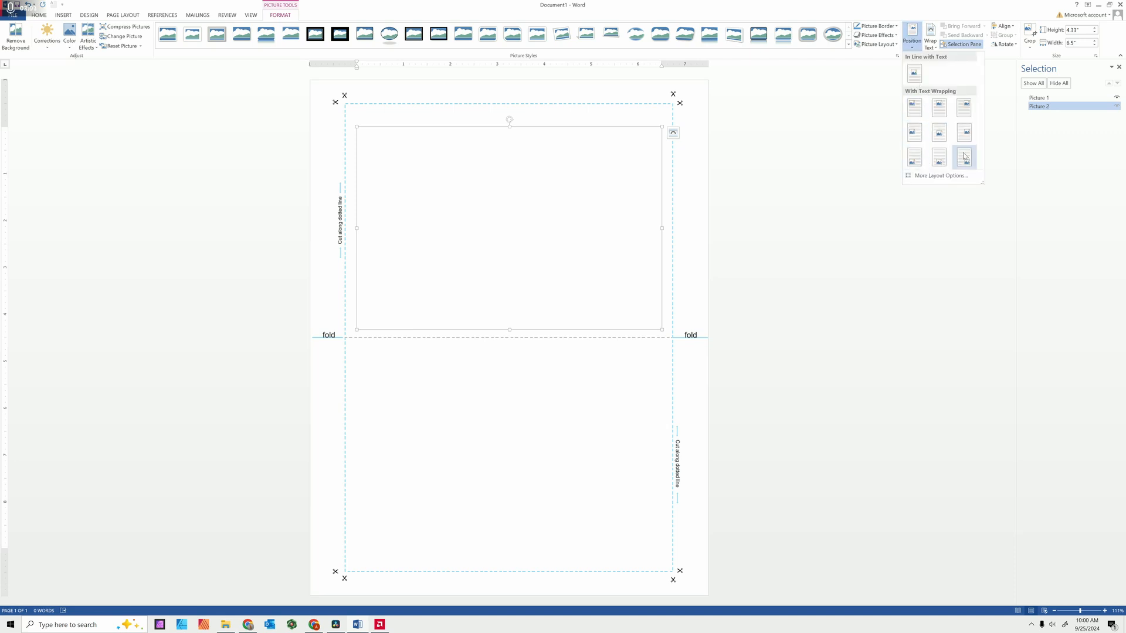
{"action": "left_click", "coordinate": [913, 48]}
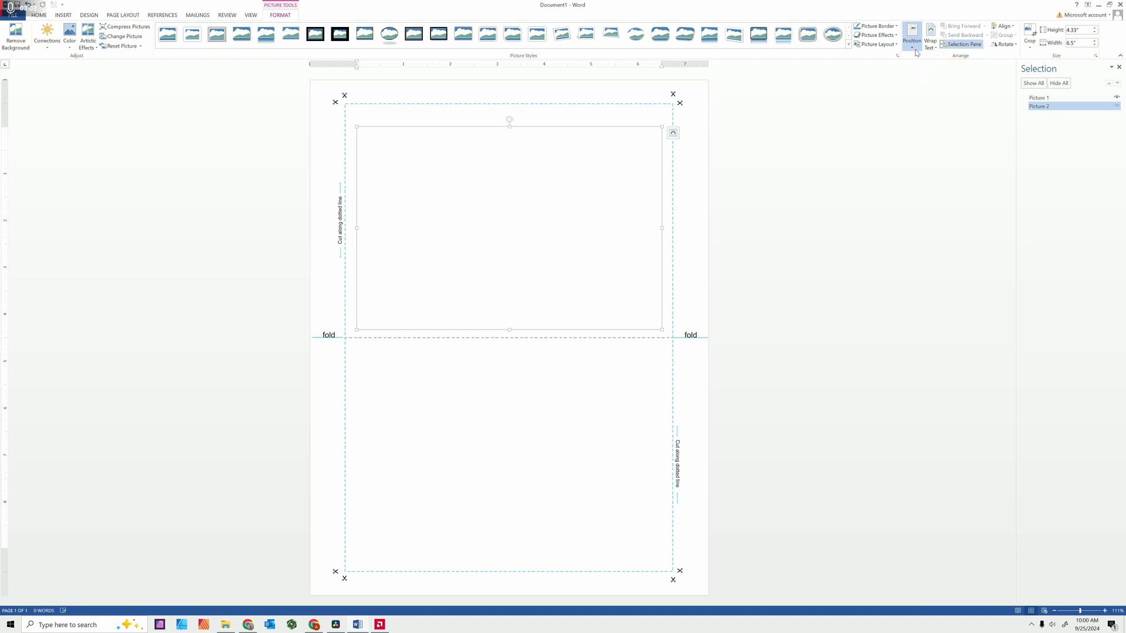
{"action": "left_click", "coordinate": [936, 49]}
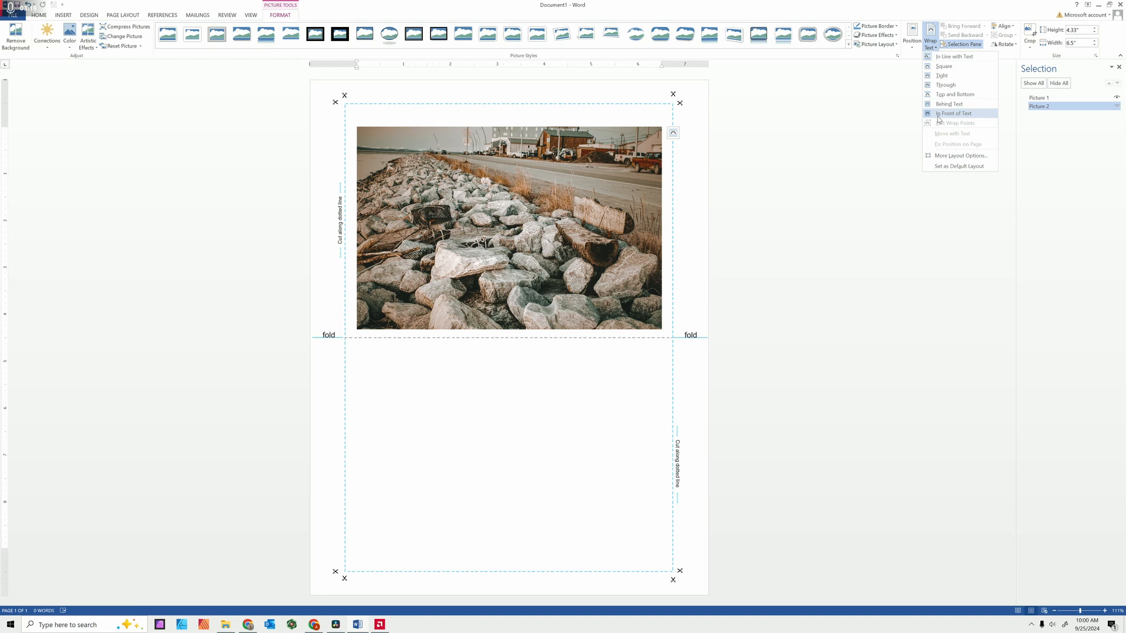
{"action": "left_click", "coordinate": [938, 115]}
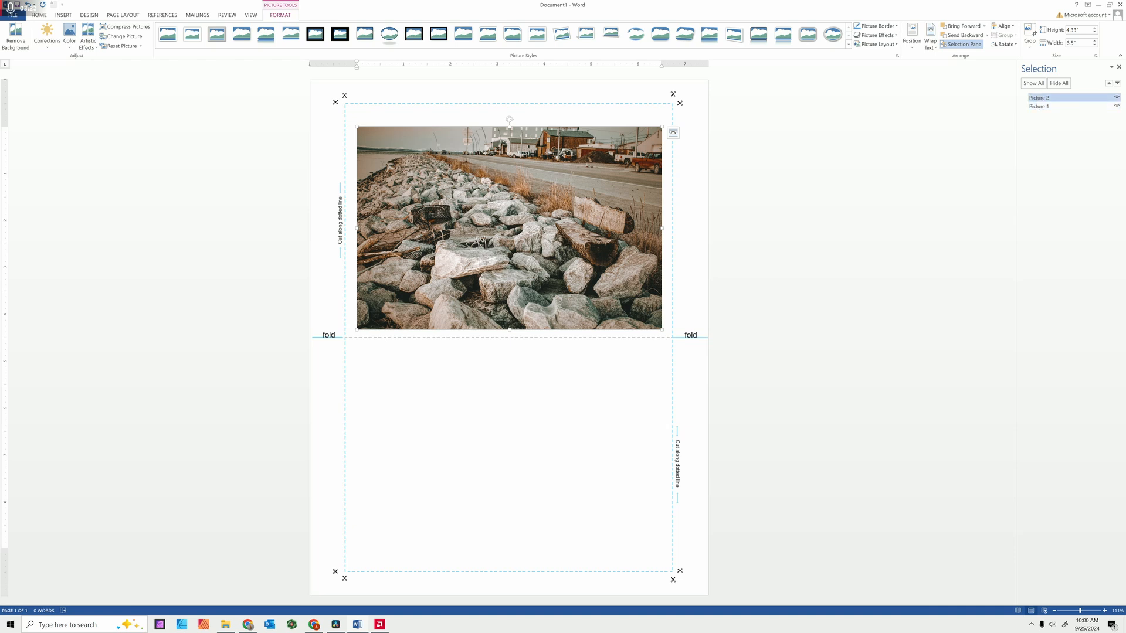
Step: Move the photo below the fold line and resize it to about 6.93" wide by 4.92" high, filling the lower card panel
{"action": "left_click_drag", "start_coordinate": [509, 228], "coordinate": [498, 439]}
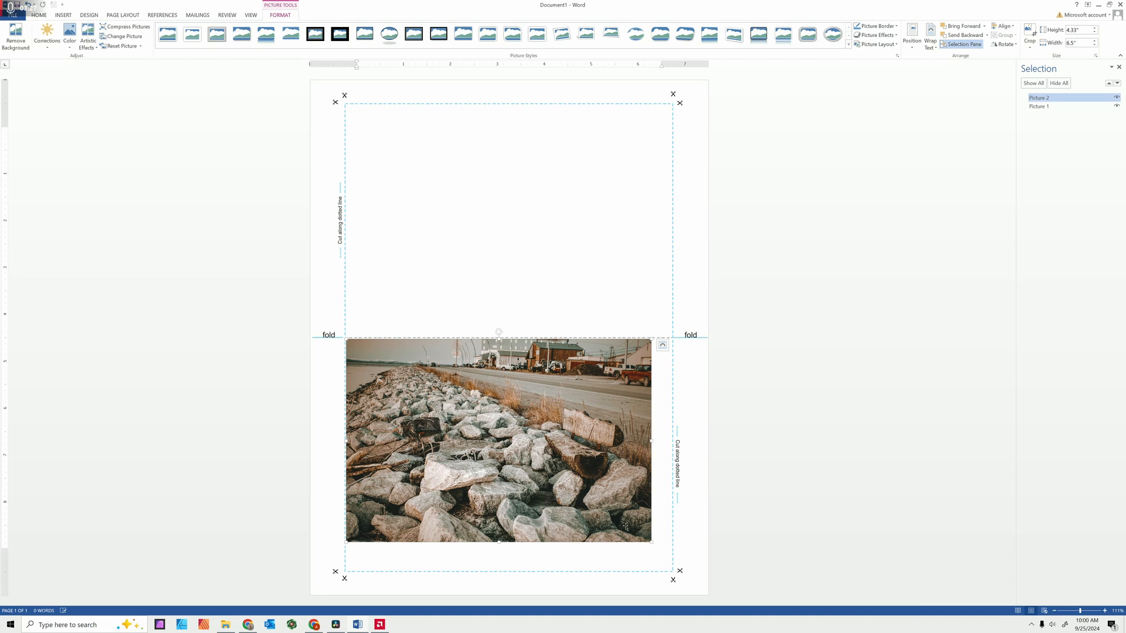
{"action": "left_click_drag", "start_coordinate": [651, 542], "coordinate": [656, 556]}
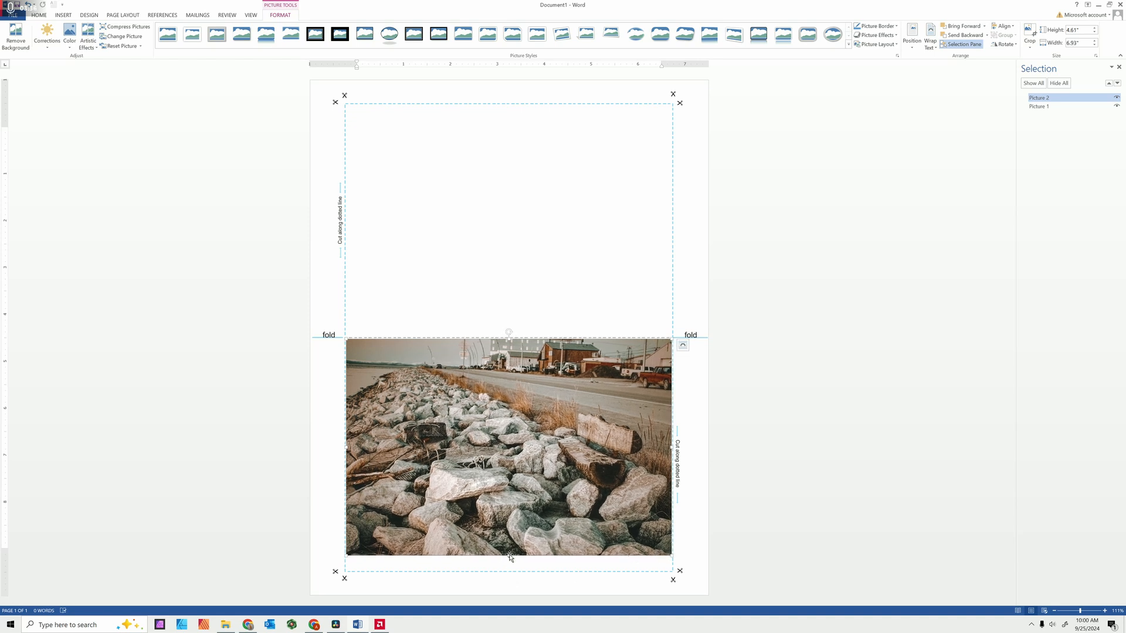
{"action": "left_click_drag", "start_coordinate": [510, 557], "coordinate": [508, 571]}
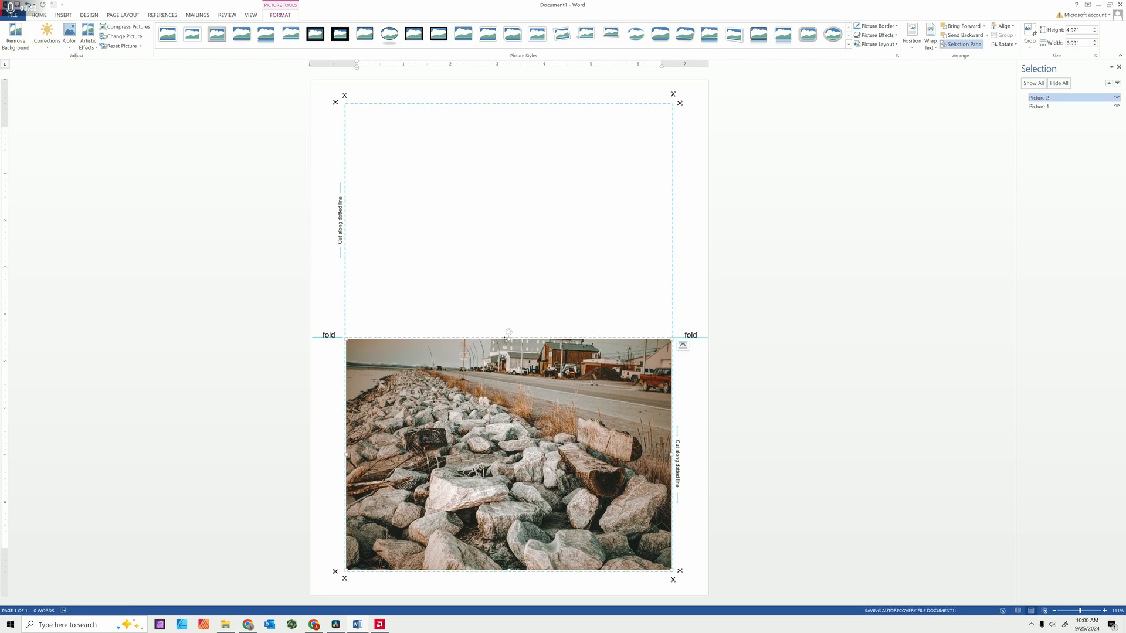
{"action": "left_click_drag", "start_coordinate": [509, 337], "coordinate": [508, 335]}
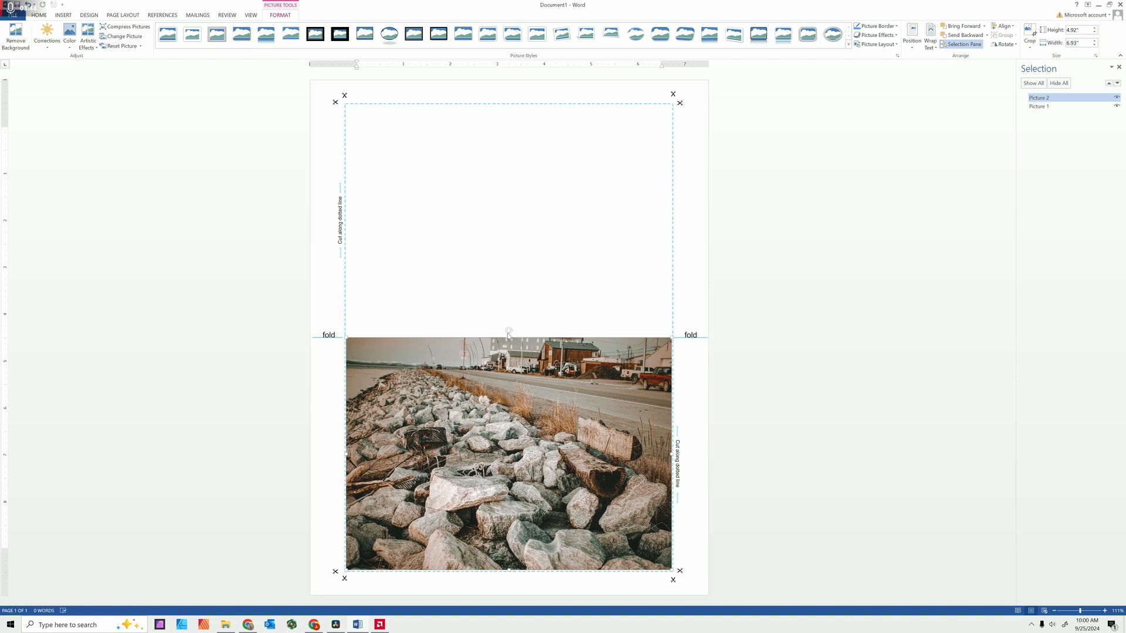
{"action": "left_click", "coordinate": [526, 210]}
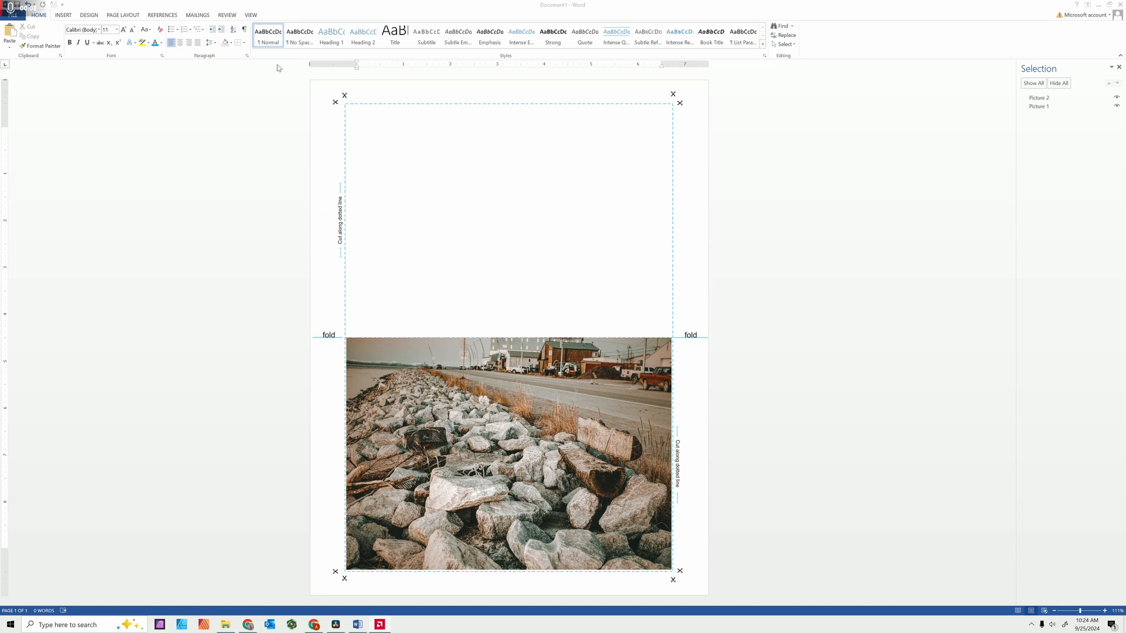
Step: Draw a text box about 2.81" wide by 0.68" high in the upper card panel
{"action": "left_click", "coordinate": [62, 18]}
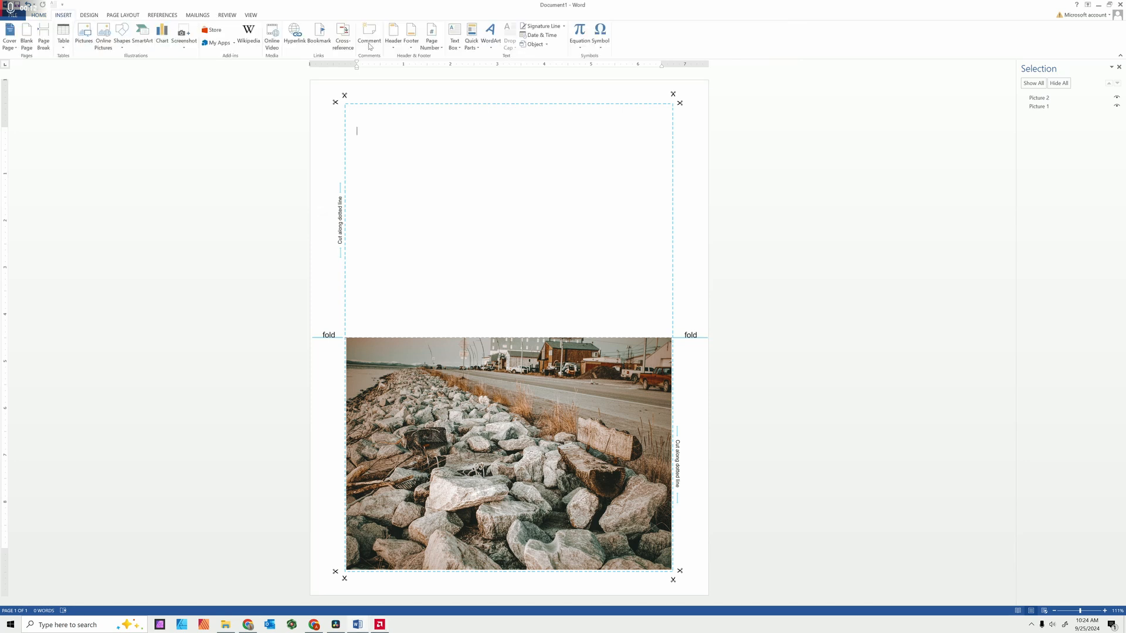
{"action": "left_click", "coordinate": [461, 50]}
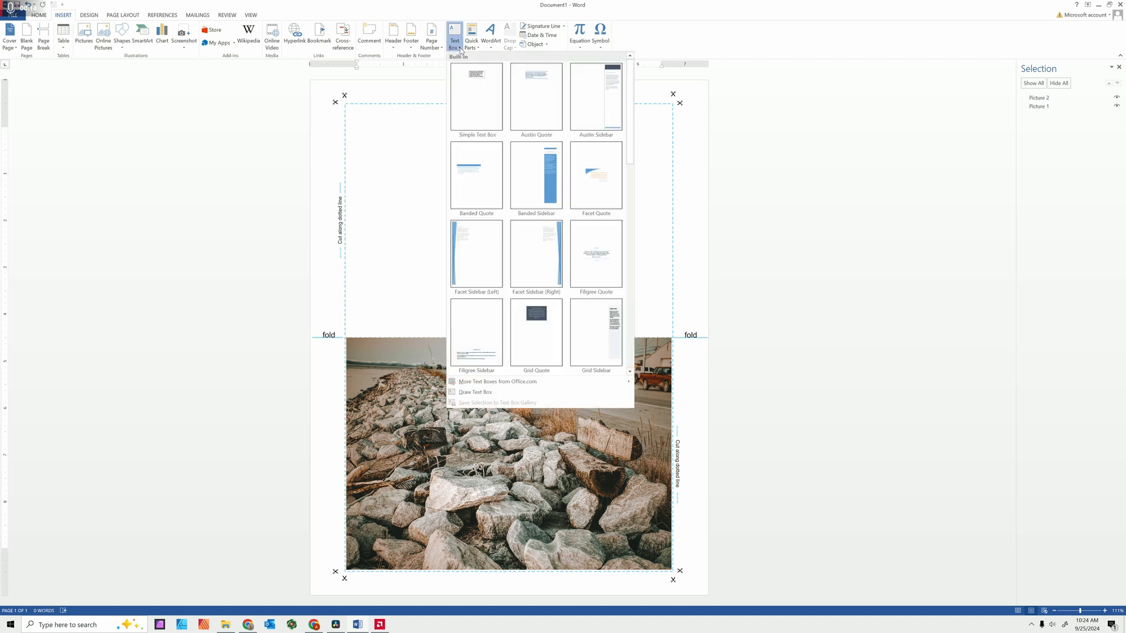
{"action": "left_click", "coordinate": [502, 399]}
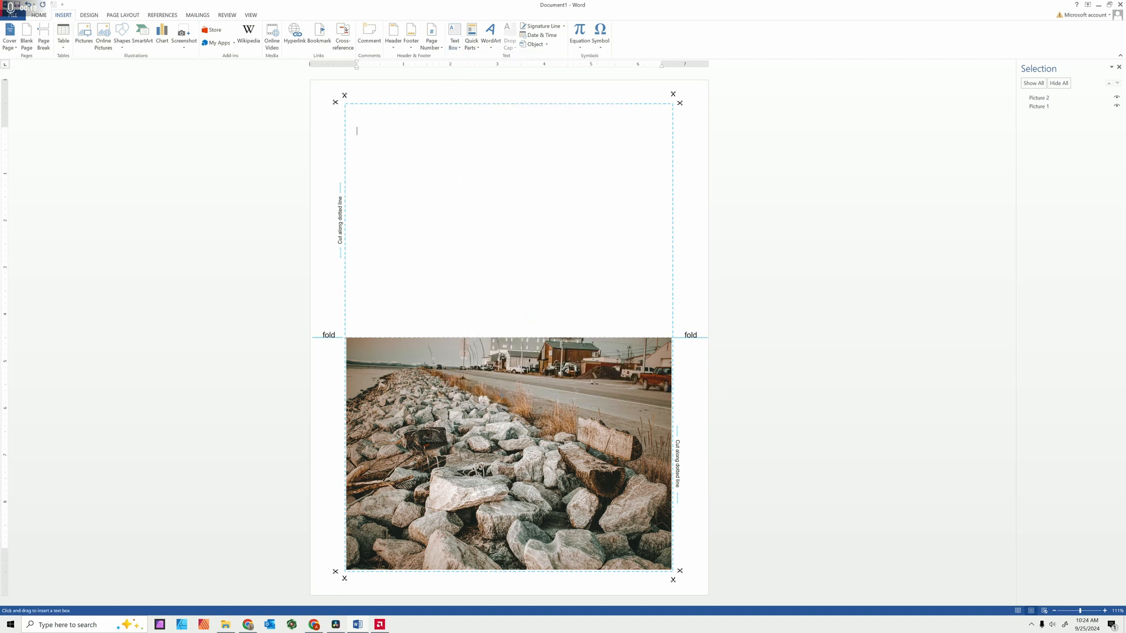
{"action": "left_click_drag", "start_coordinate": [512, 145], "coordinate": [644, 173]}
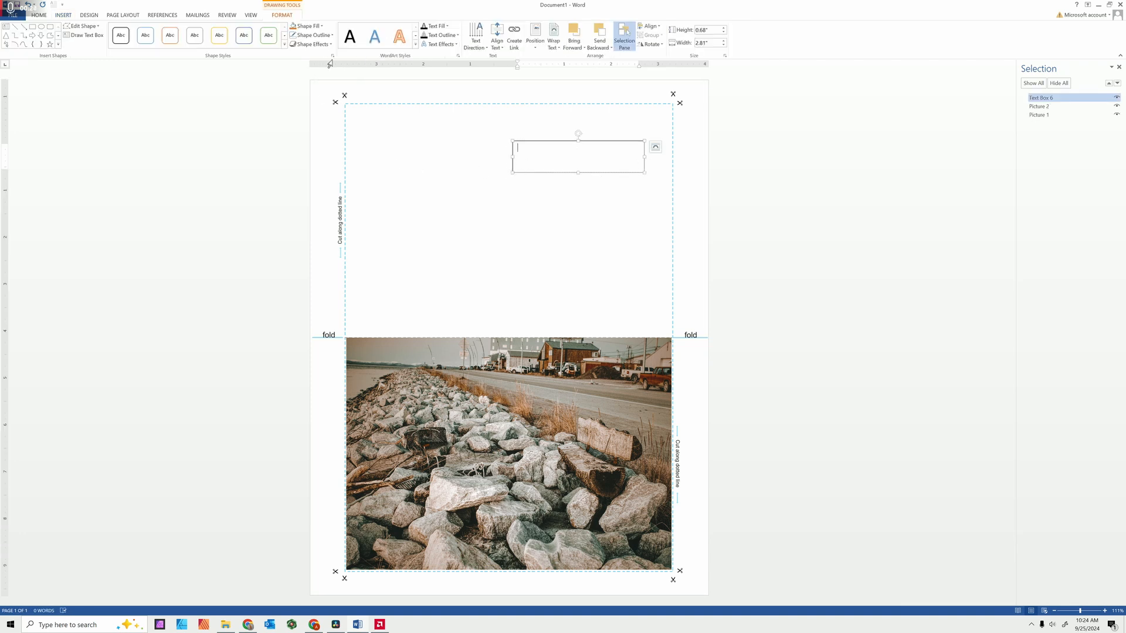
Step: Remove the text box's outline and enter the text "AnW Studios LLC" in it
{"action": "left_click", "coordinate": [332, 37]}
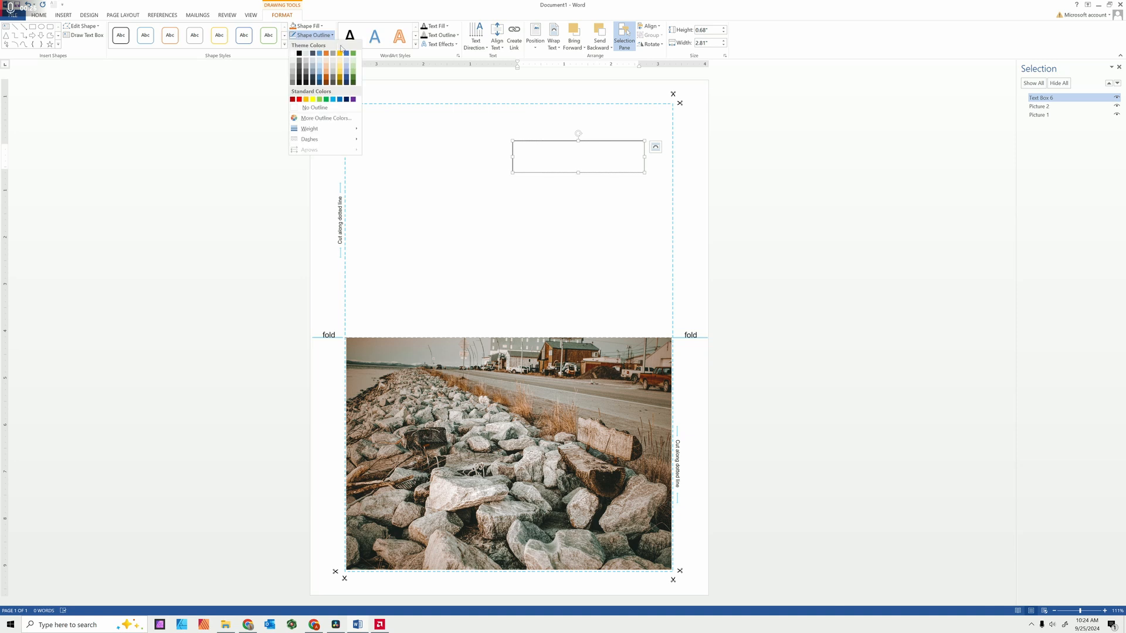
{"action": "left_click", "coordinate": [323, 109]}
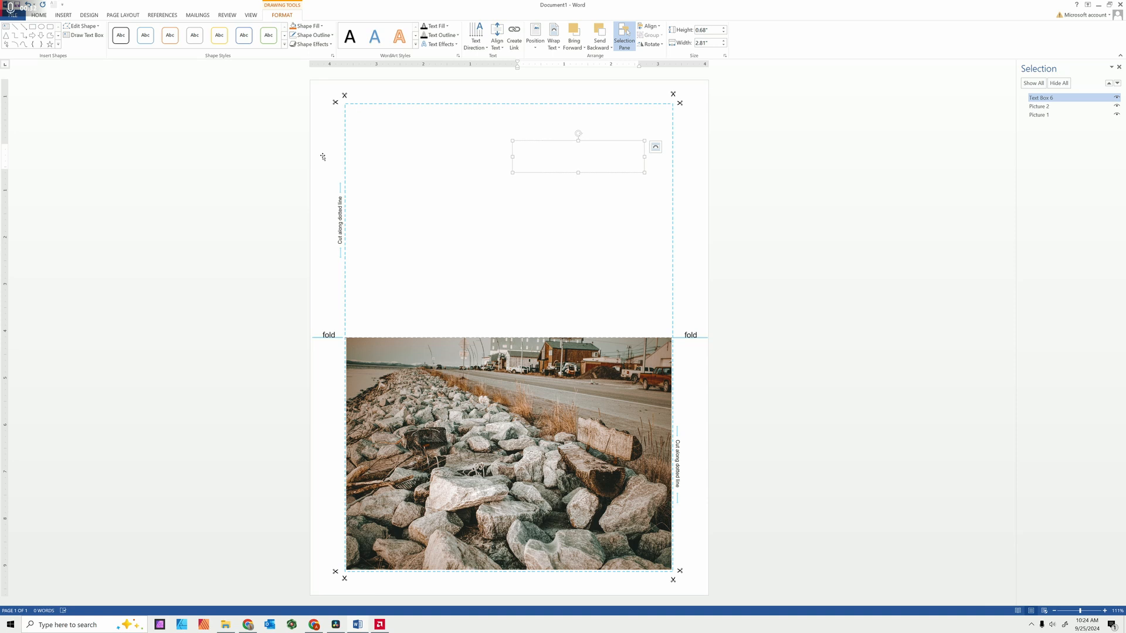
{"action": "type", "text": "AnW S"}
{"action": "type", "text": "tudios LLC"}
{"action": "left_click", "coordinate": [574, 199]}
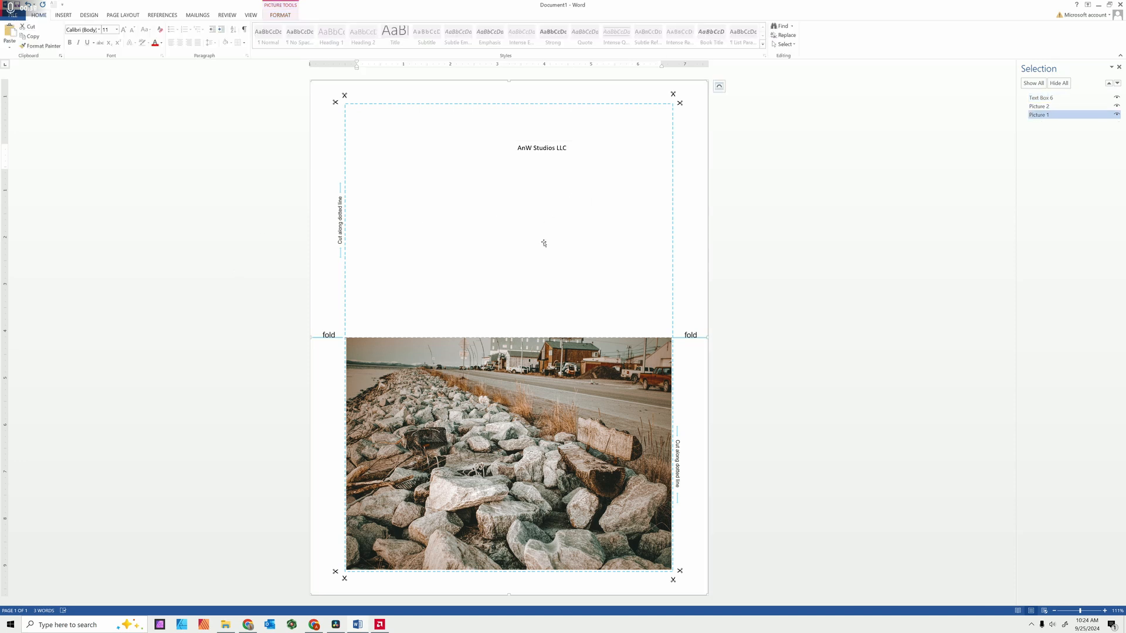
Step: Turn the text box upside down just above the fold line and centre its text
{"action": "left_click", "coordinate": [534, 153]}
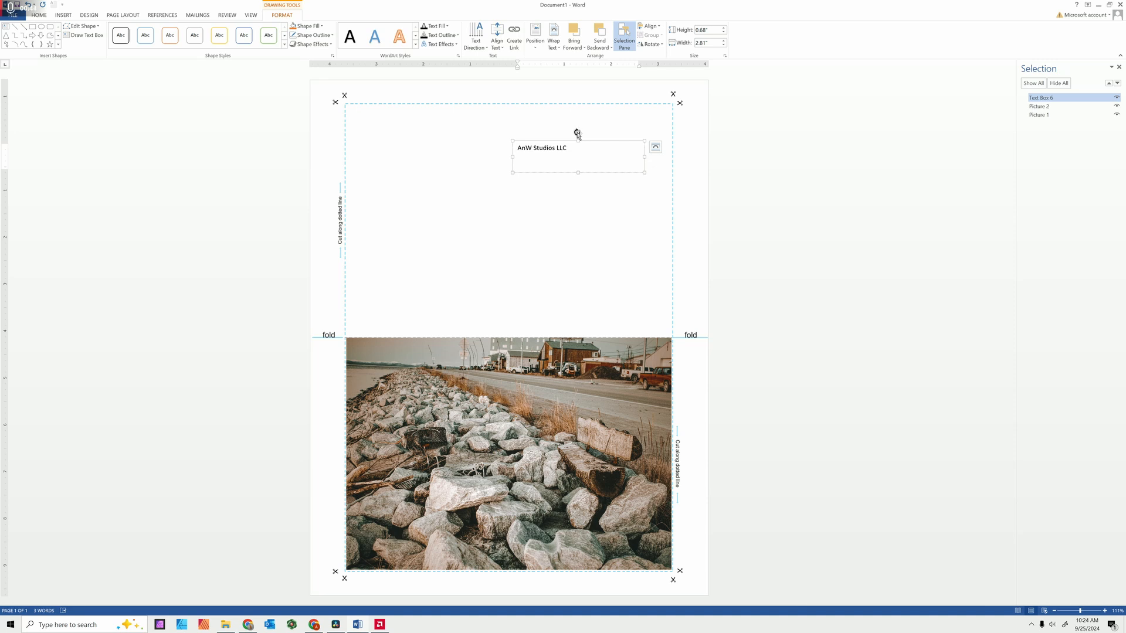
{"action": "left_click_drag", "start_coordinate": [578, 132], "coordinate": [512, 335]}
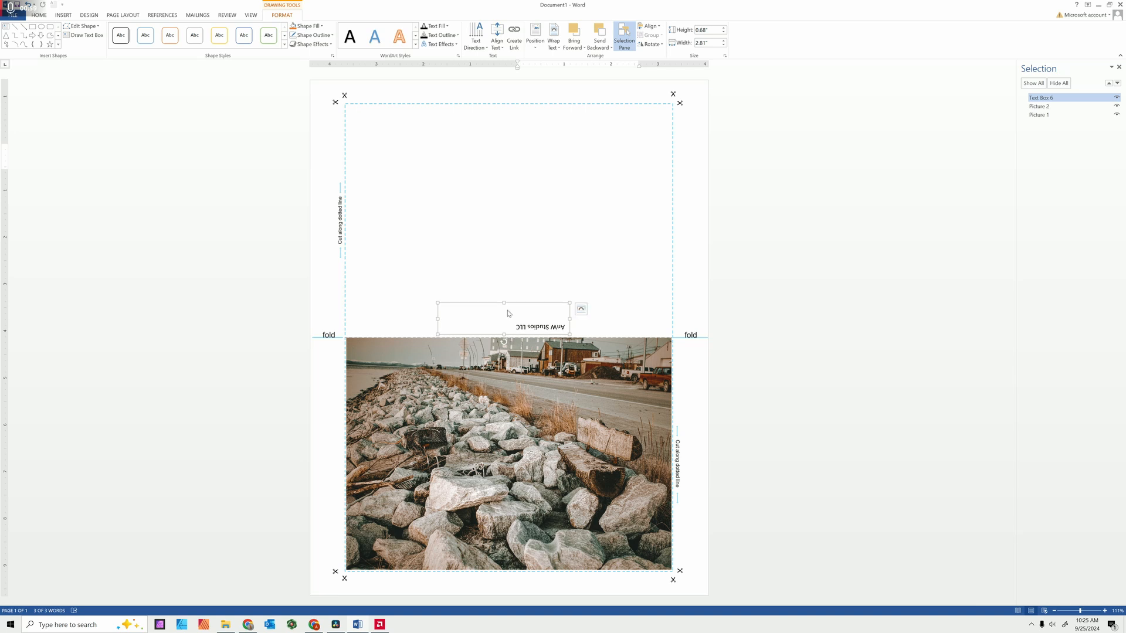
{"action": "left_click", "coordinate": [39, 16]}
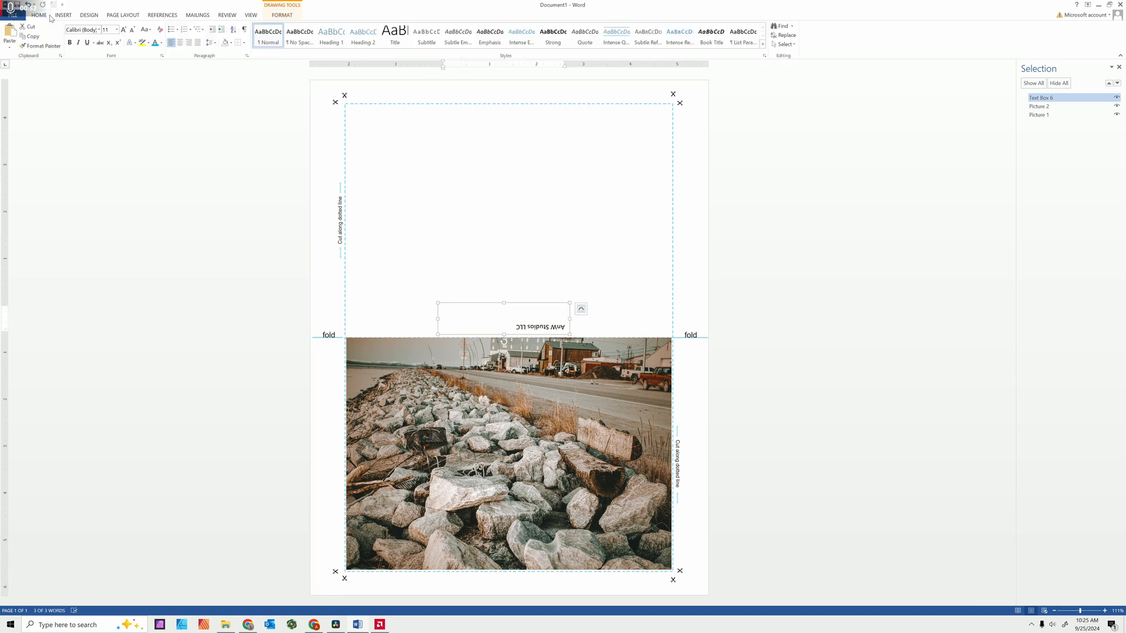
{"action": "left_click", "coordinate": [180, 43]}
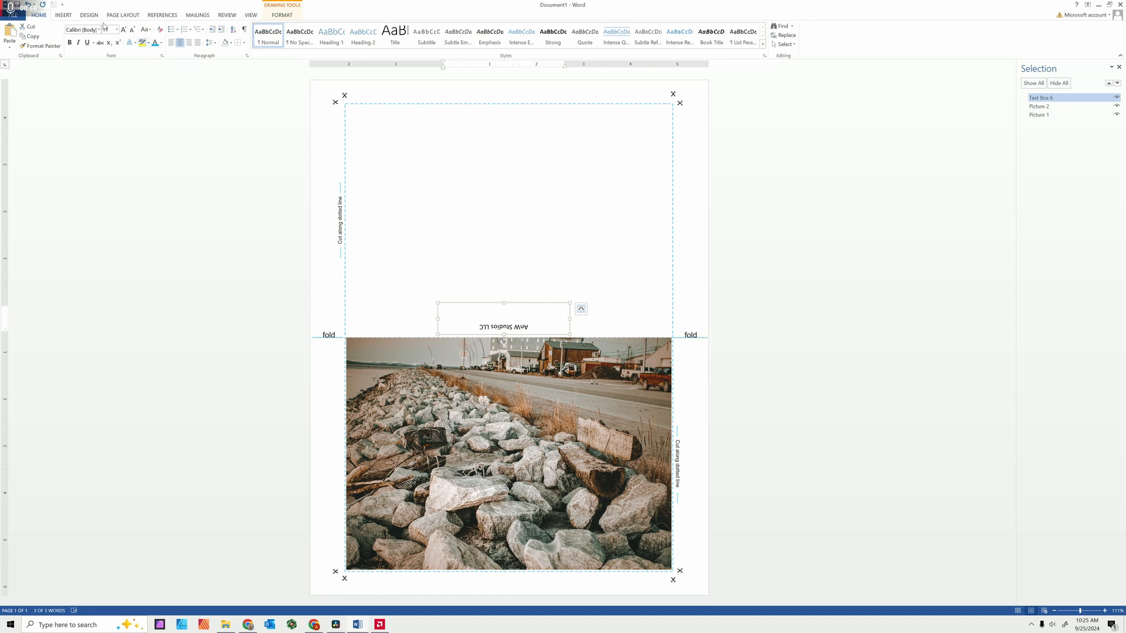
{"action": "key", "text": "ctrl+i"}
{"action": "key", "text": "ctrl+i"}
Step: Move the text box up into the upper panel and rotate it to stand vertically with its text reading upward
{"action": "left_click_drag", "start_coordinate": [522, 304], "coordinate": [468, 151]}
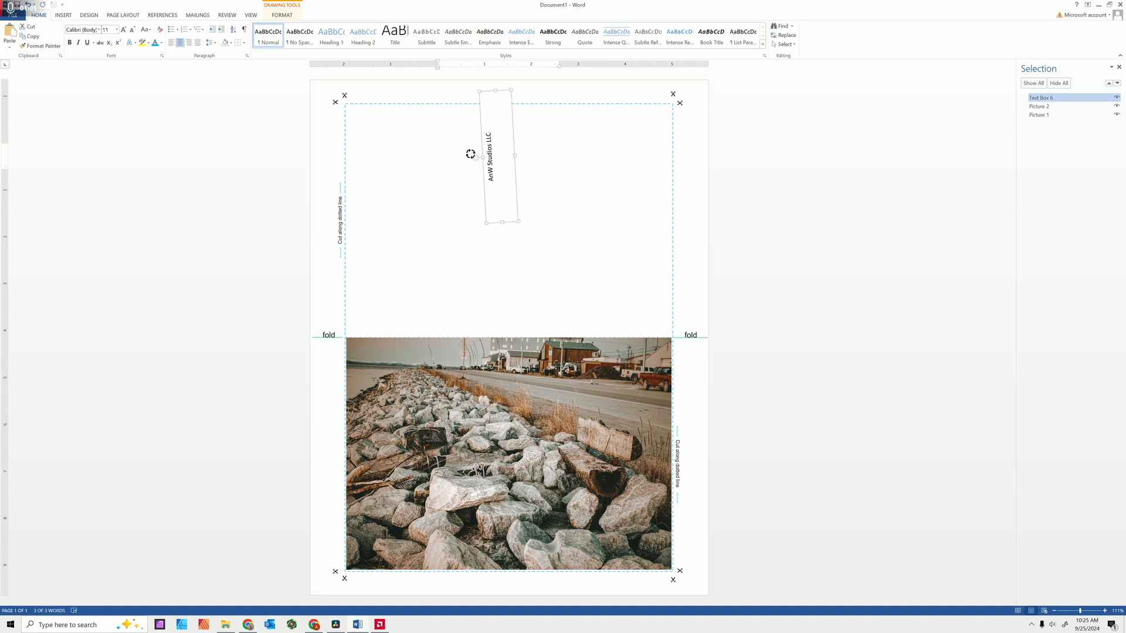
{"action": "left_click", "coordinate": [504, 172]}
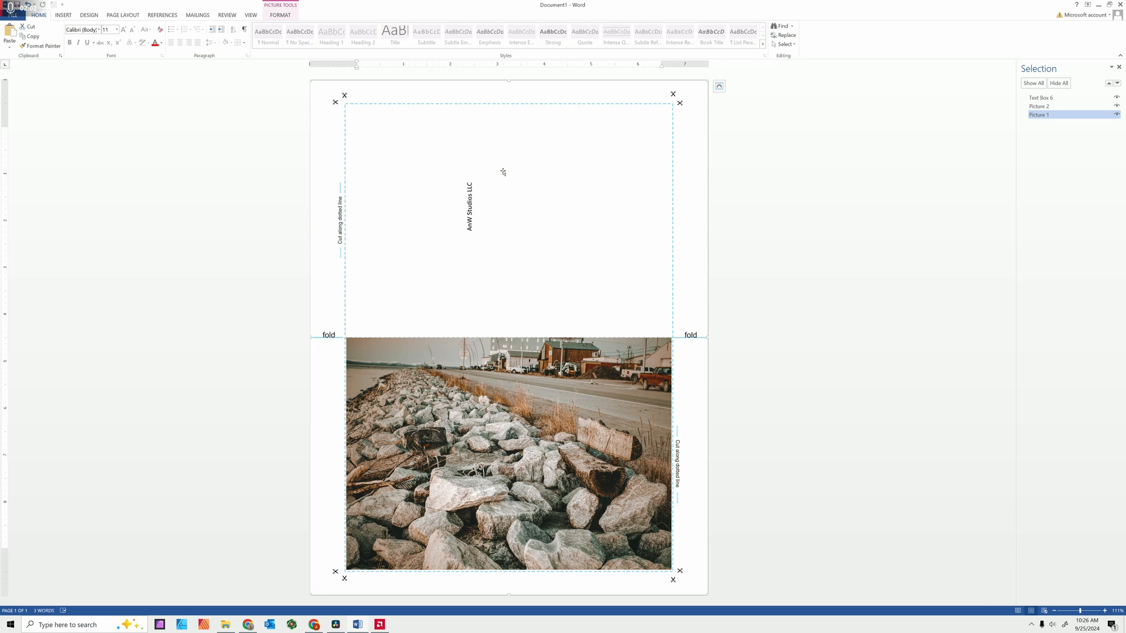
Step: Set the text box's text direction to Rotate all text 90° in its shape formatting options
{"action": "left_click", "coordinate": [474, 208]}
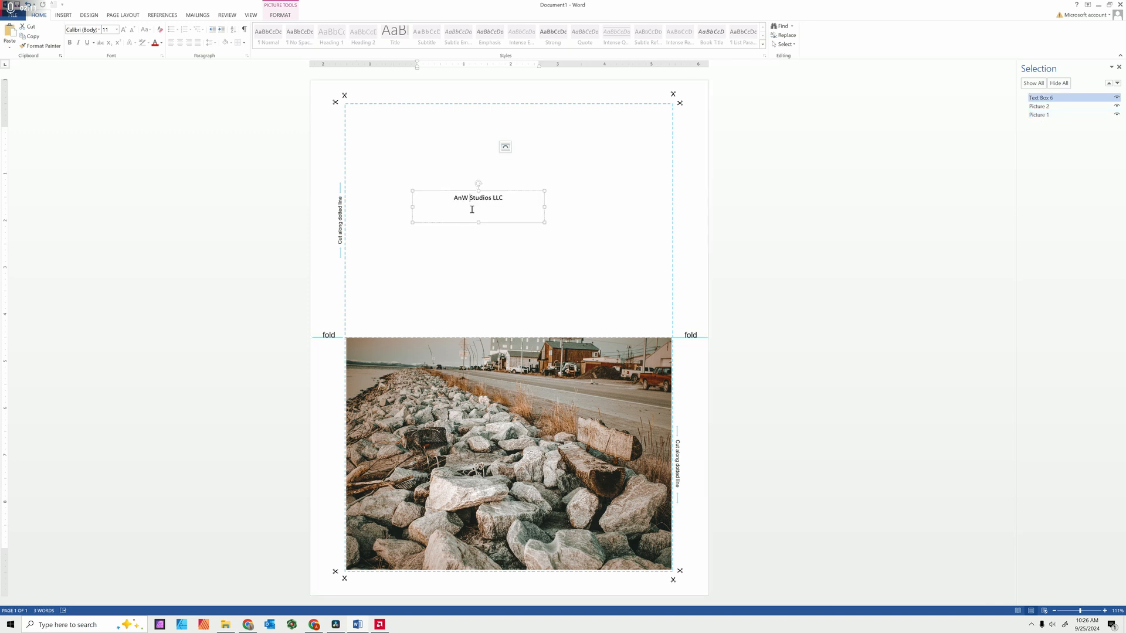
{"action": "right_click", "coordinate": [512, 225]}
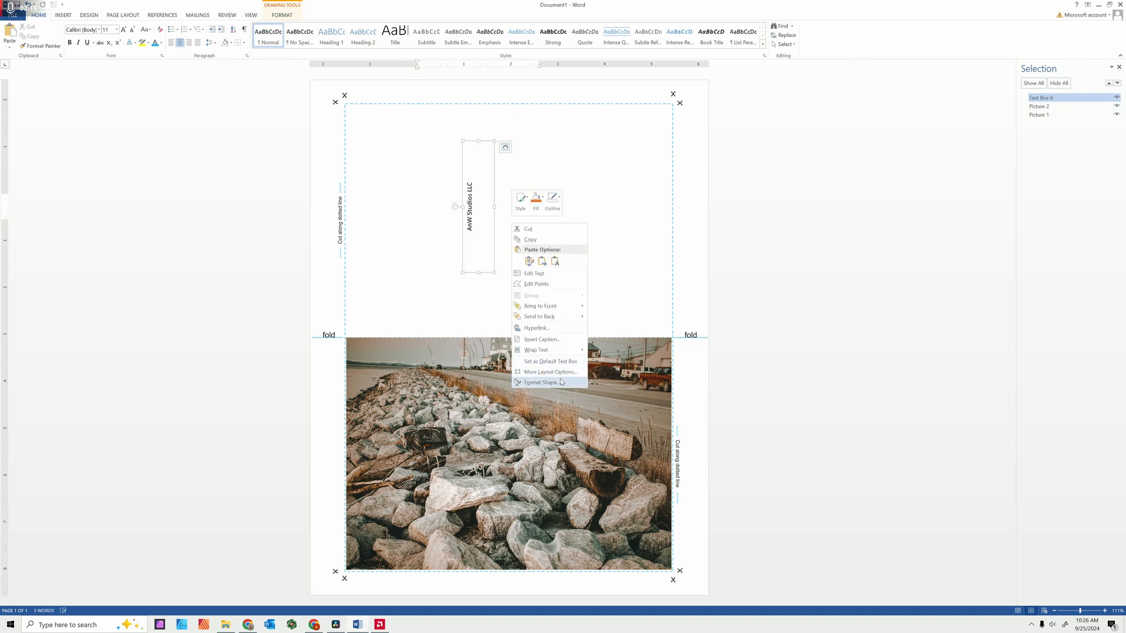
{"action": "left_click", "coordinate": [560, 383]}
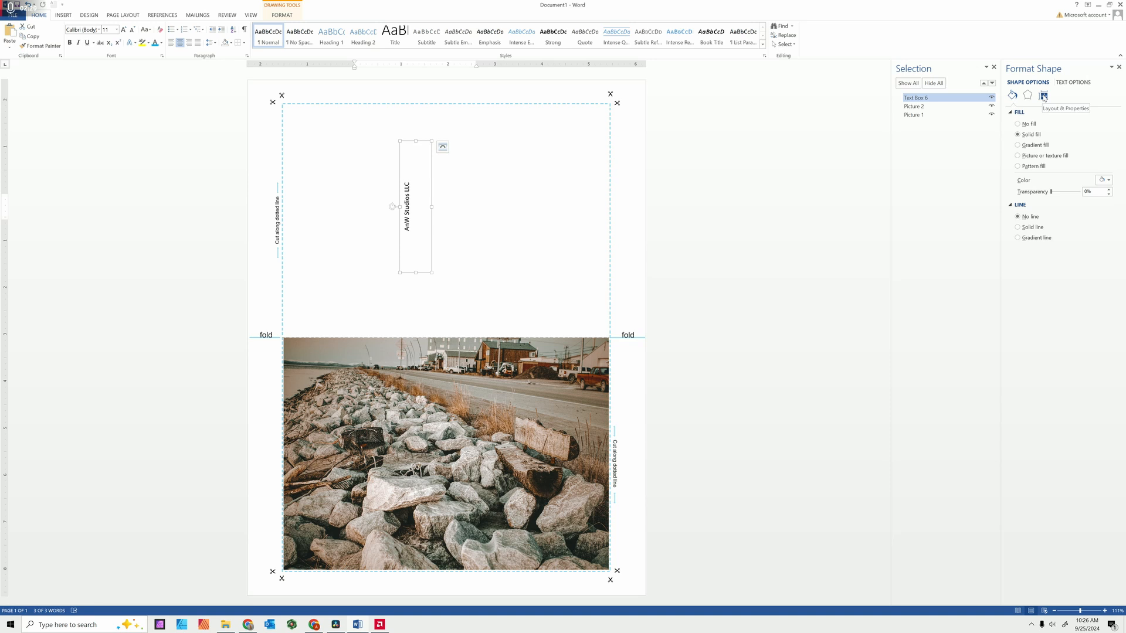
{"action": "left_click", "coordinate": [1043, 96]}
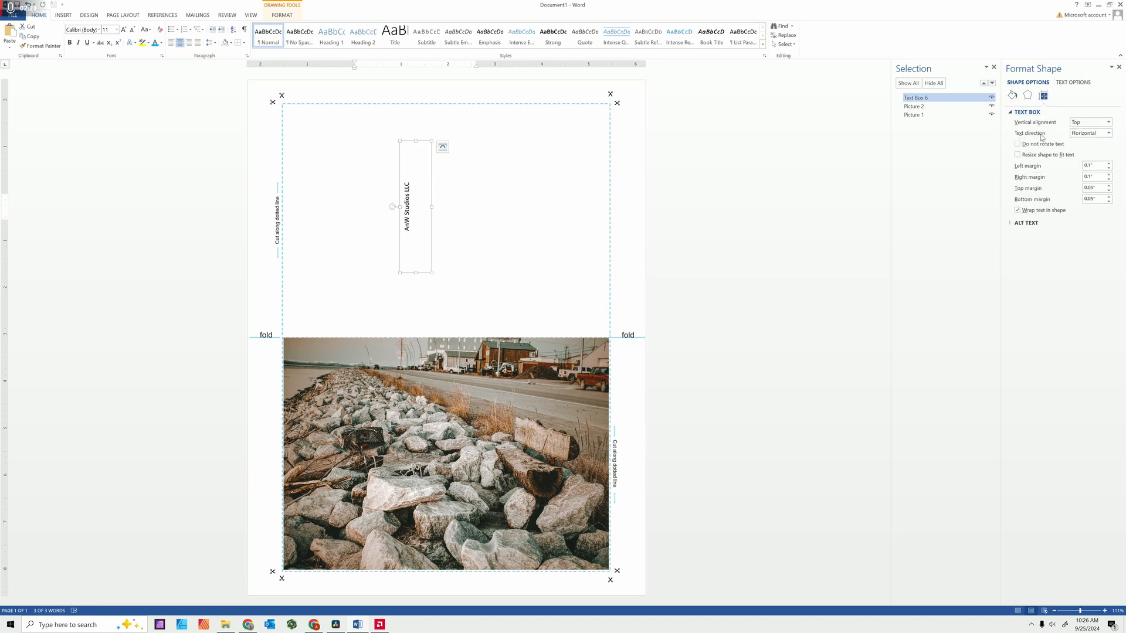
{"action": "left_click", "coordinate": [1109, 133]}
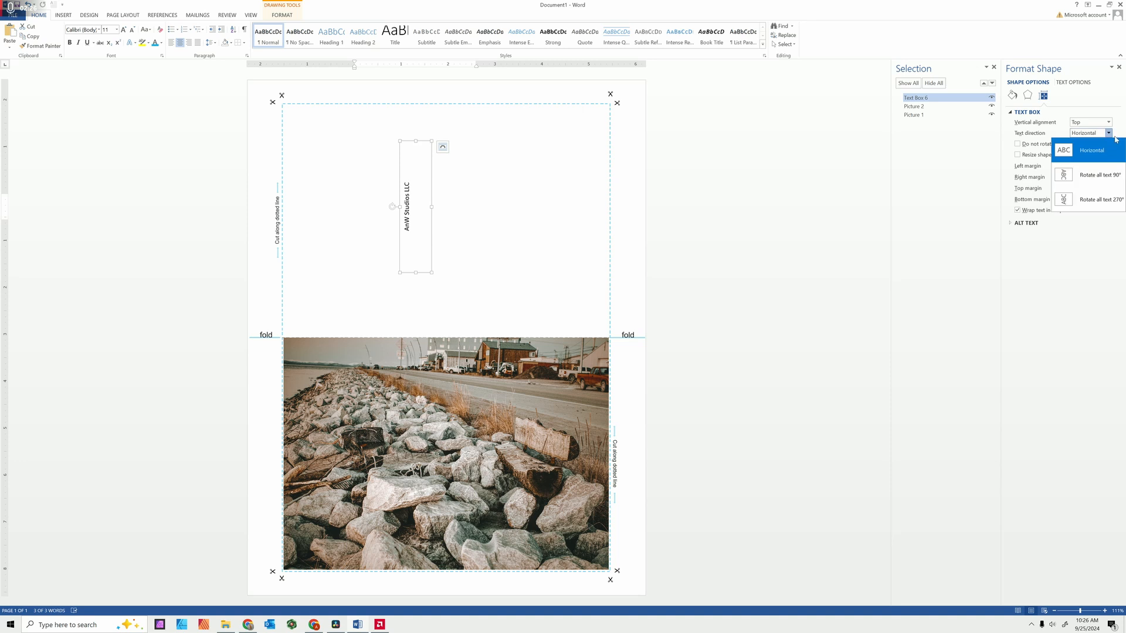
{"action": "left_click", "coordinate": [1096, 176]}
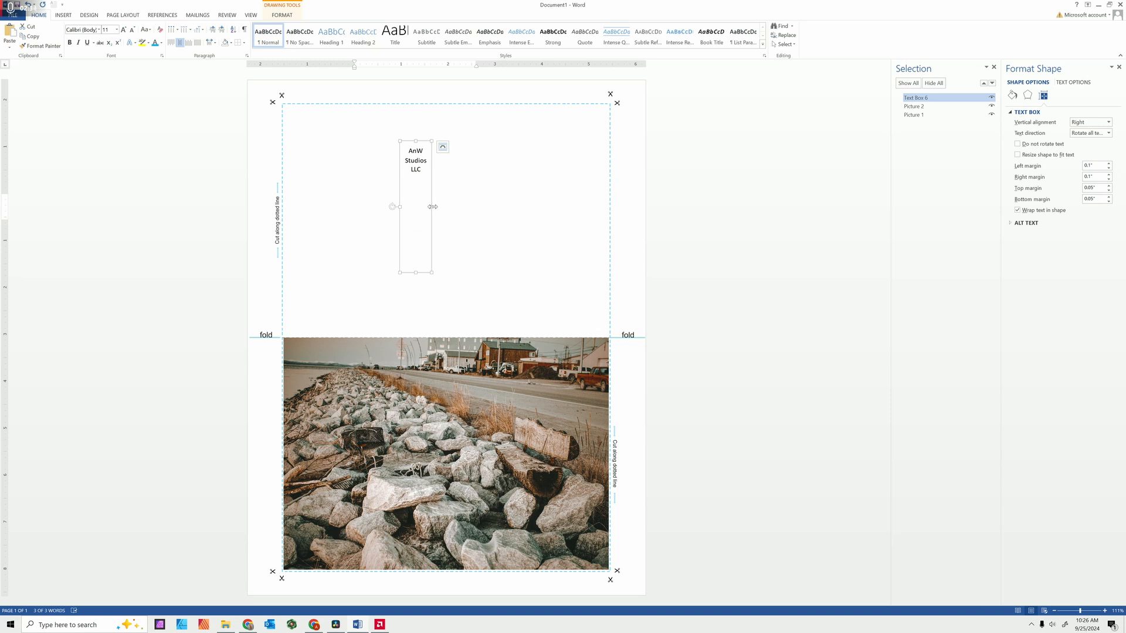
Step: Narrow the text box until its letters stack one per line, and lengthen it slightly to fit them
{"action": "left_click_drag", "start_coordinate": [432, 206], "coordinate": [411, 213]}
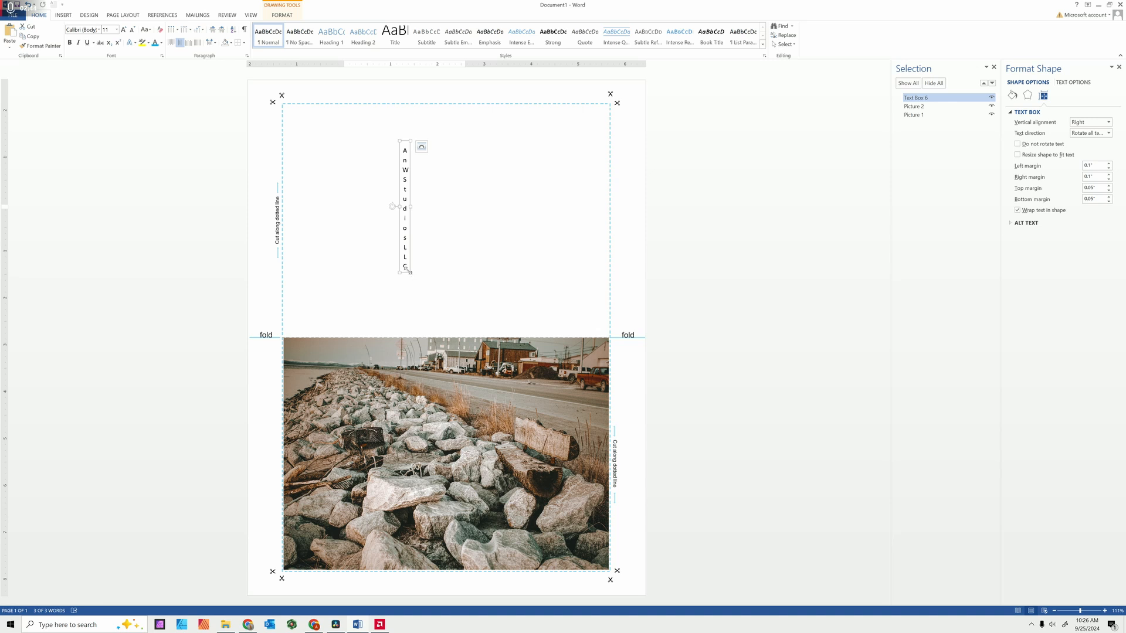
{"action": "left_click_drag", "start_coordinate": [405, 273], "coordinate": [411, 283]}
{"action": "left_click", "coordinate": [437, 242]}
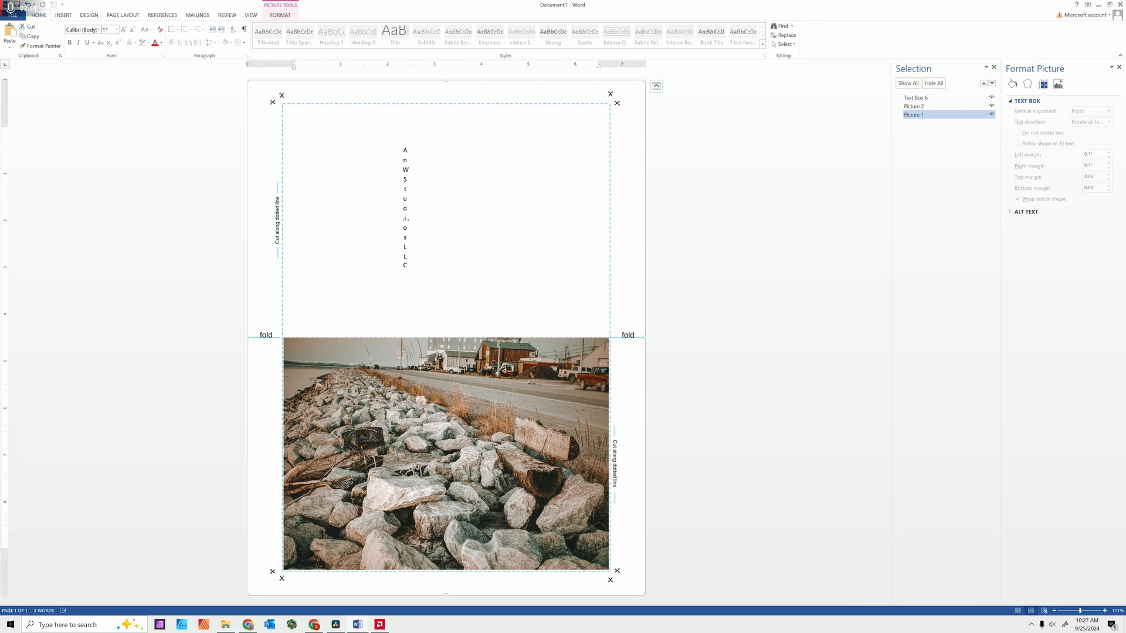
{"action": "double_click", "coordinate": [401, 202]}
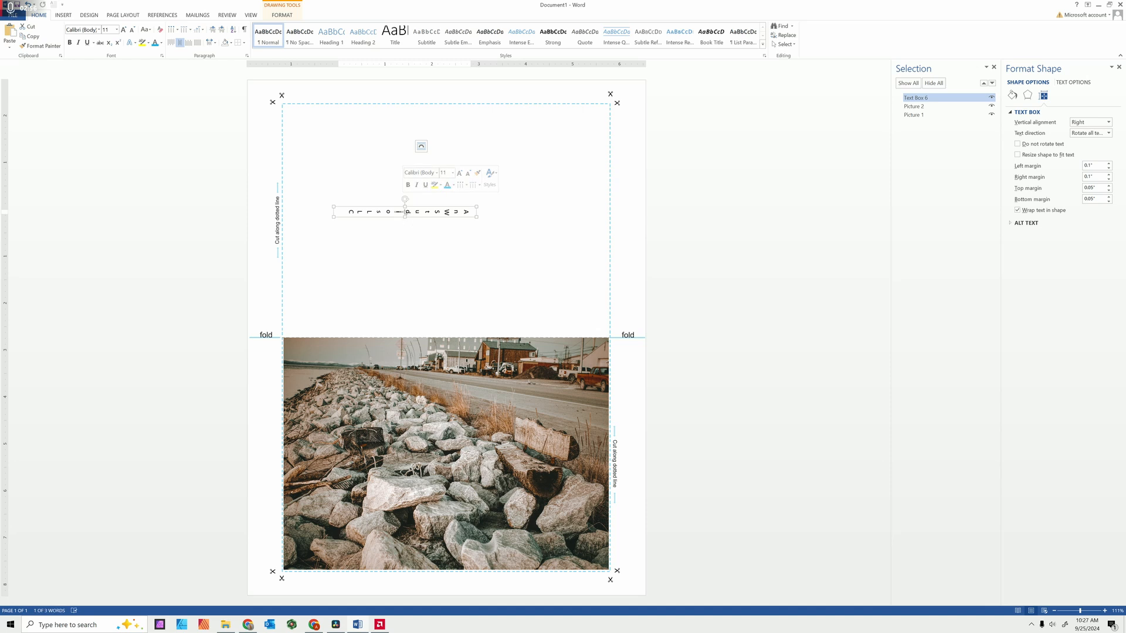
{"action": "left_click", "coordinate": [431, 262]}
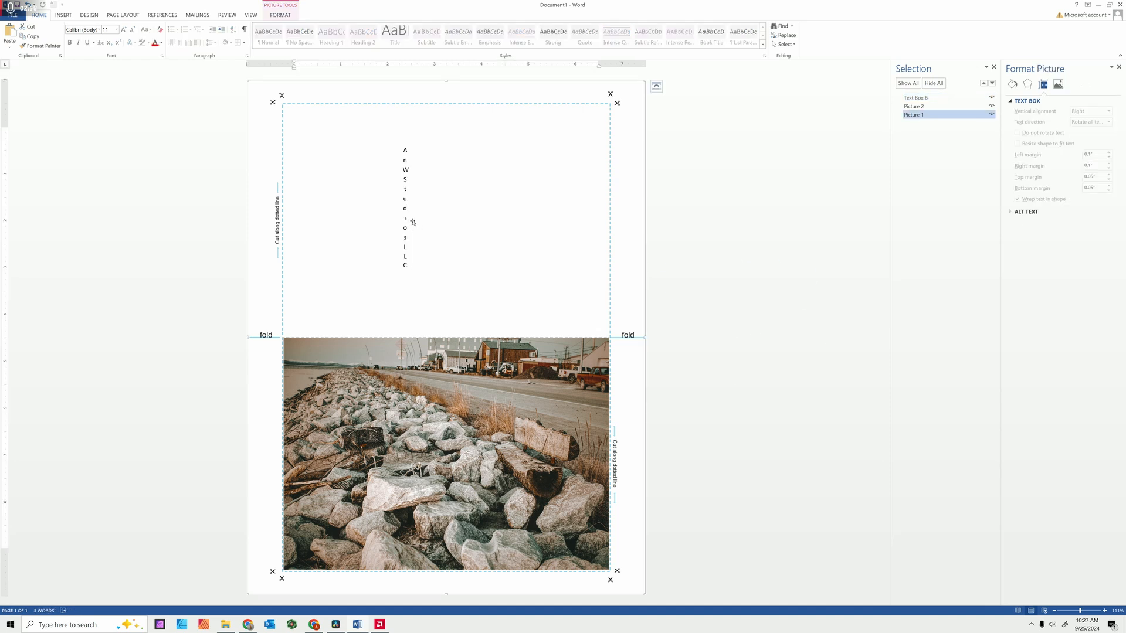
{"action": "left_click_drag", "start_coordinate": [413, 222], "coordinate": [505, 224]}
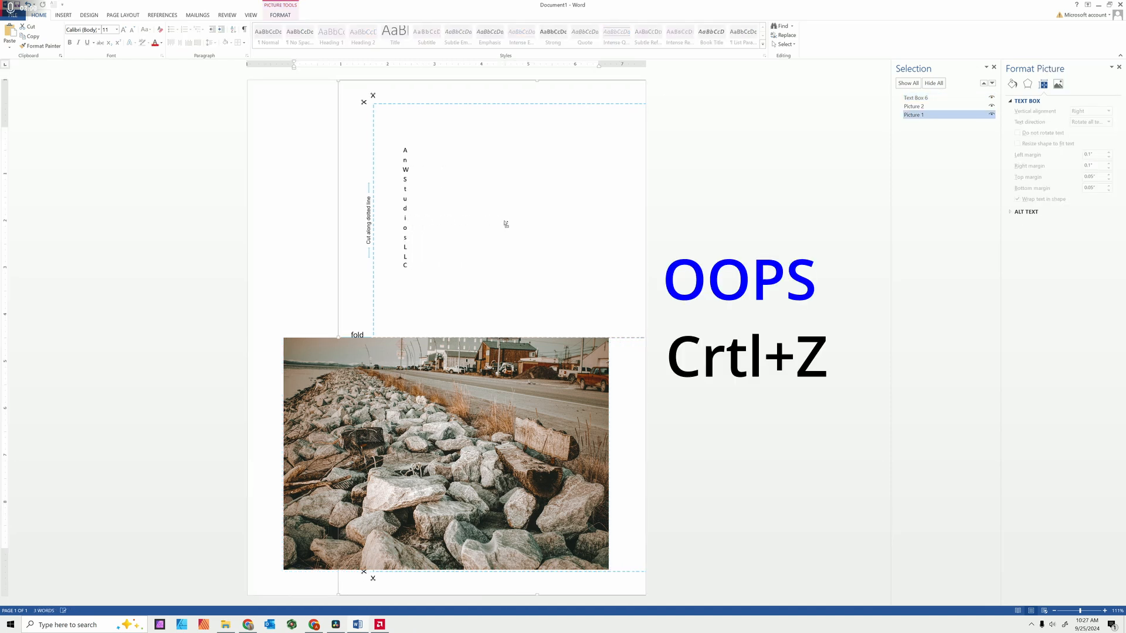
{"action": "key", "text": "ctrl+z"}
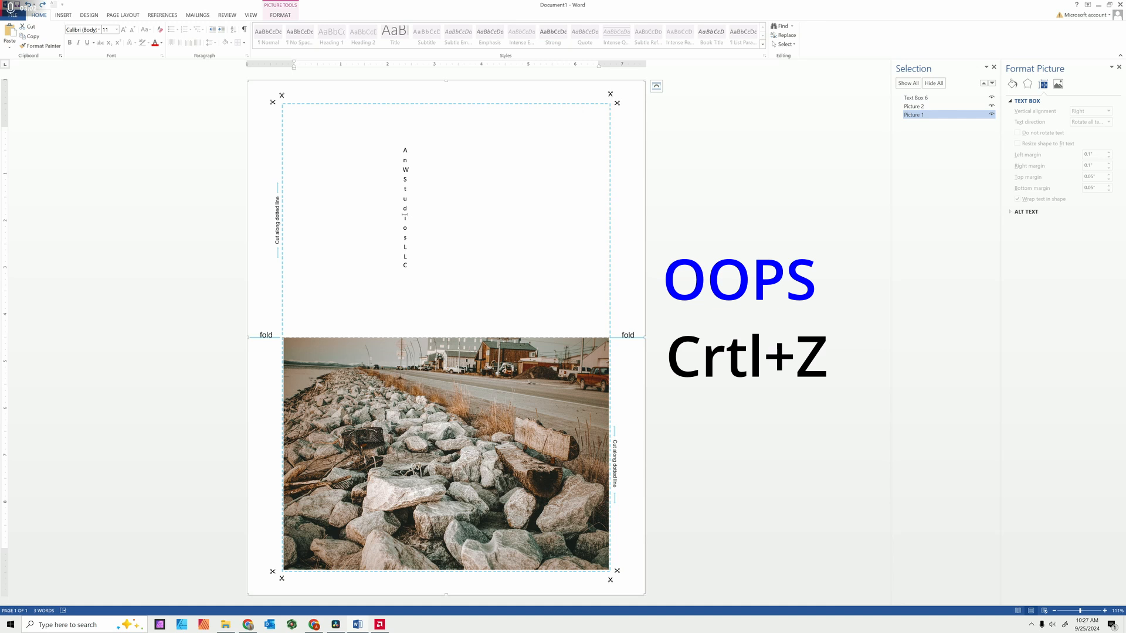
Step: Move the vertical text box just inside the right-hand cut line of the upper card panel
{"action": "left_click", "coordinate": [404, 215]}
{"action": "key", "text": "Escape"}
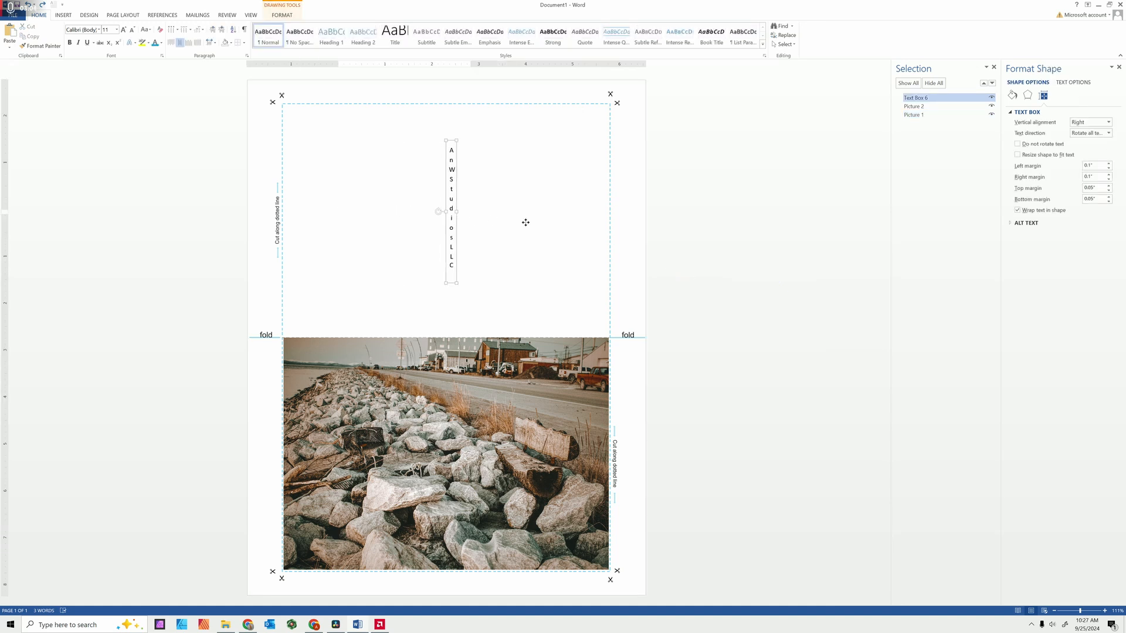
{"action": "left_click_drag", "start_coordinate": [526, 223], "coordinate": [602, 234]}
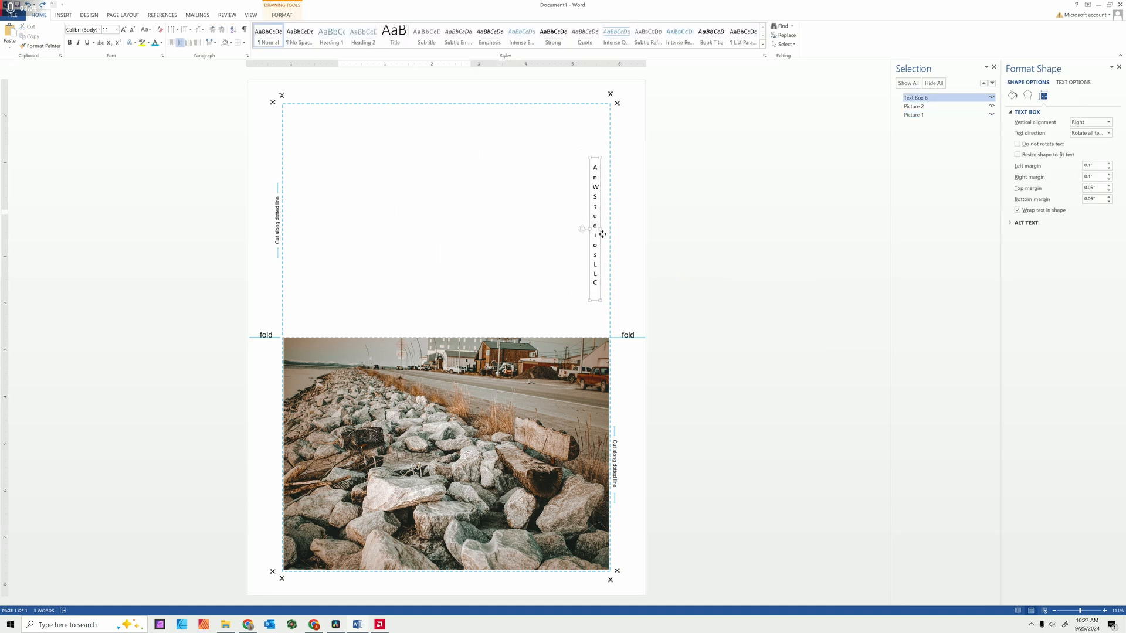
{"action": "left_click", "coordinate": [462, 200]}
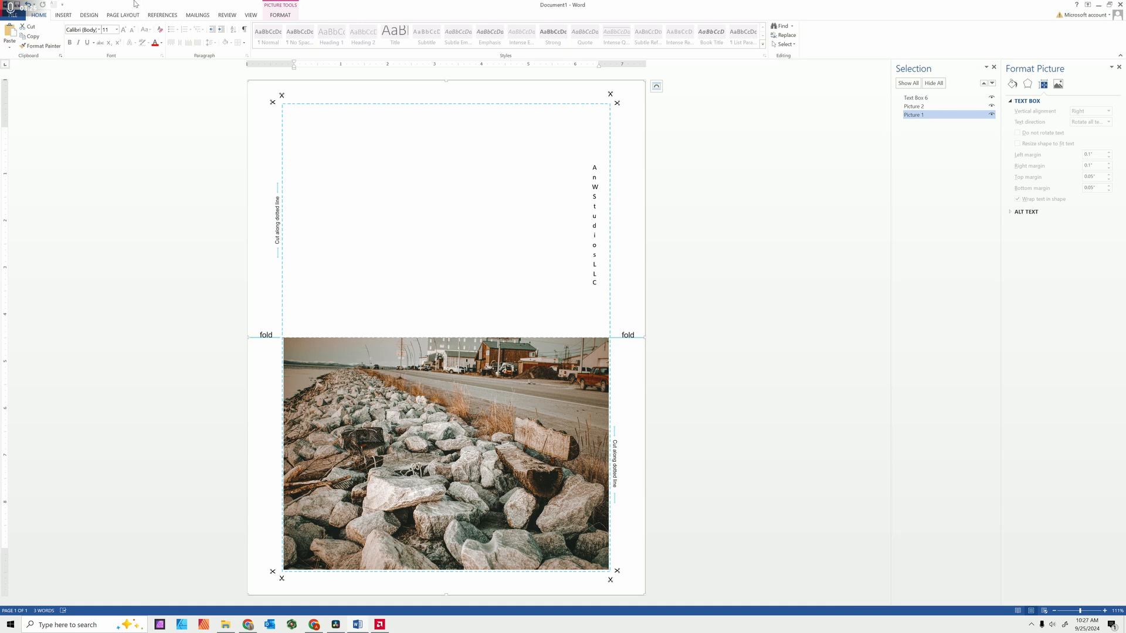
{"action": "left_click", "coordinate": [13, 14]}
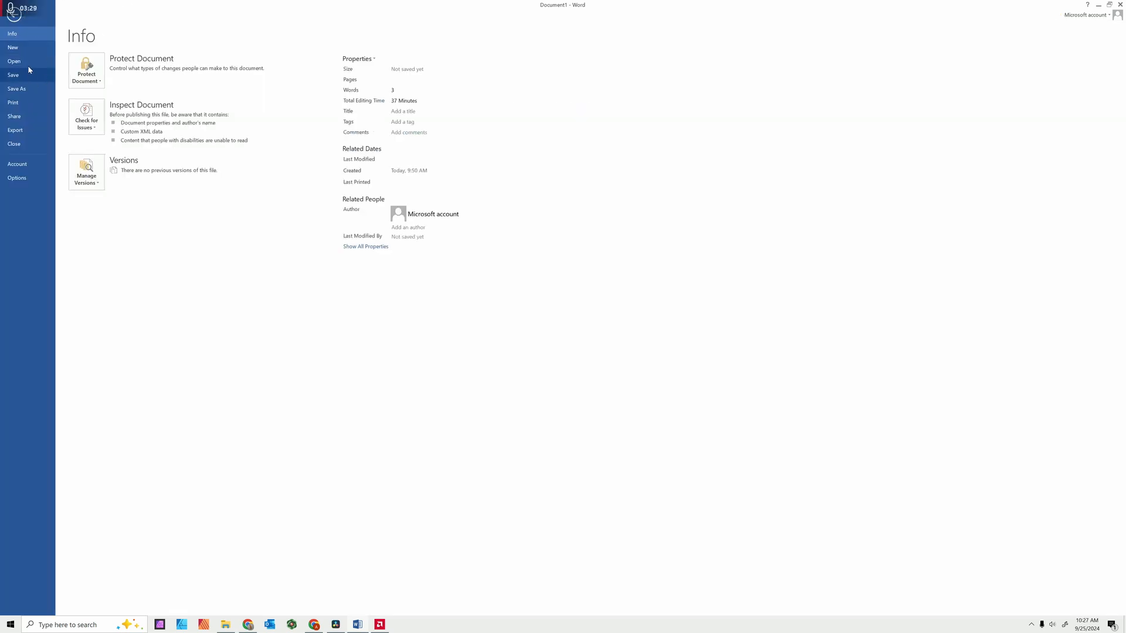
{"action": "left_click", "coordinate": [13, 102]}
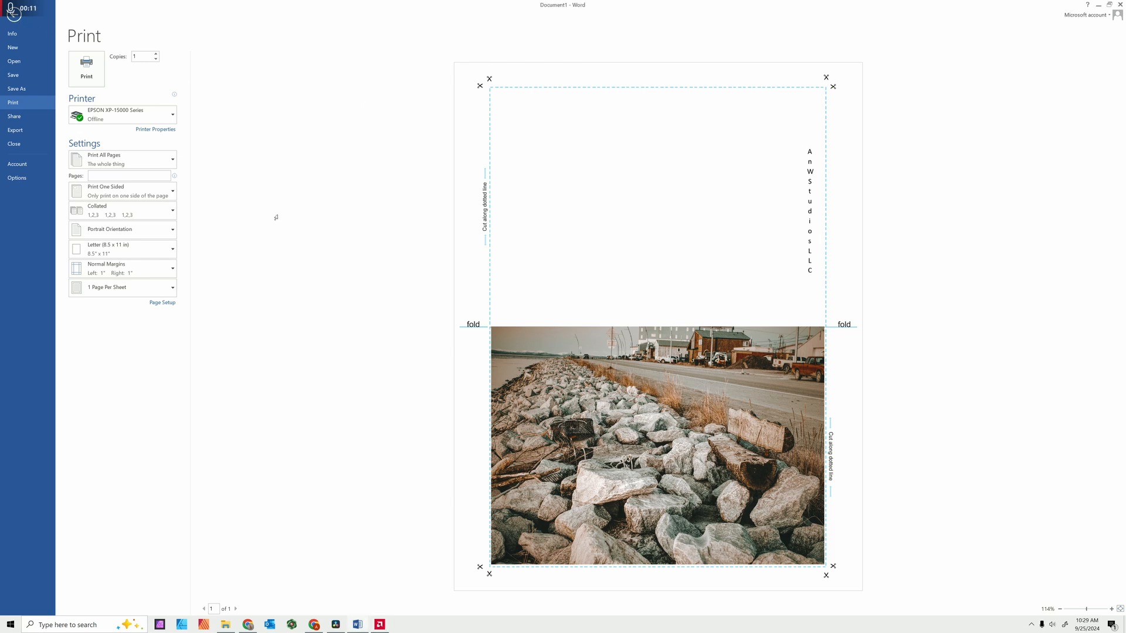
{"action": "left_click", "coordinate": [13, 16]}
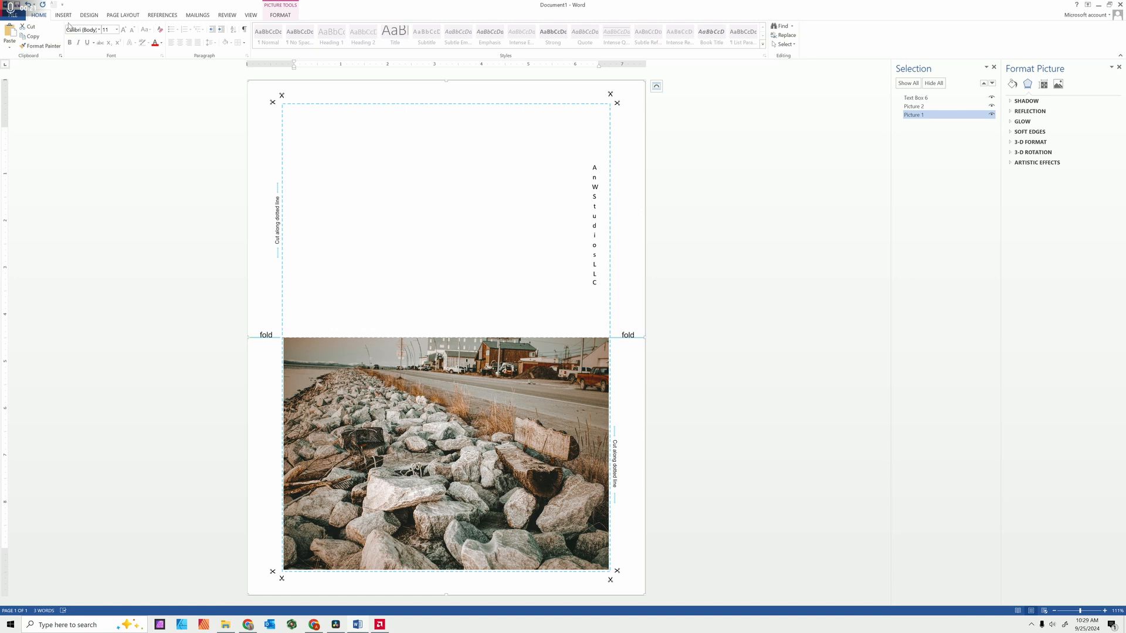
Step: Print one copy of the card on the EPSON XP-15000 Series printer, single-sided in portrait on Letter paper
{"action": "left_click", "coordinate": [21, 19]}
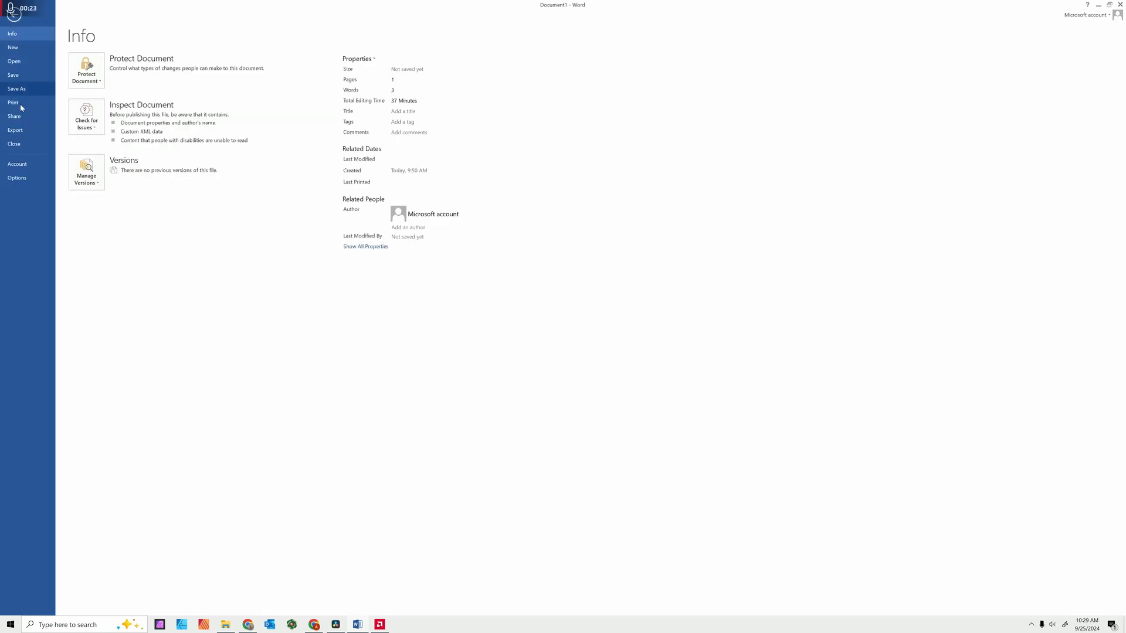
{"action": "left_click", "coordinate": [24, 106]}
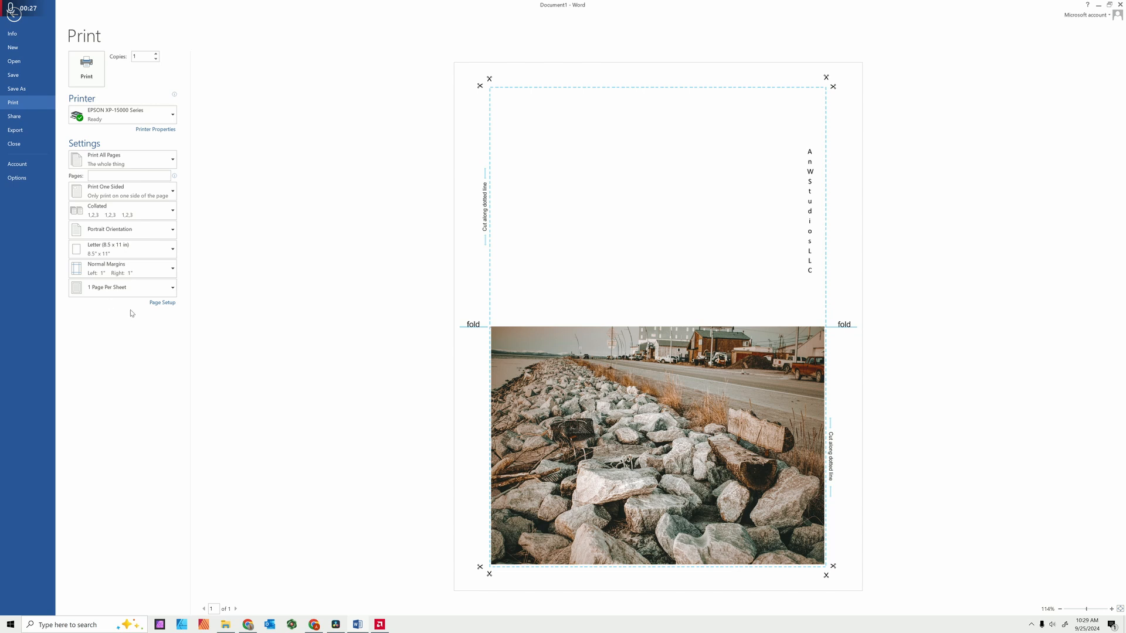
{"action": "left_click", "coordinate": [85, 68]}
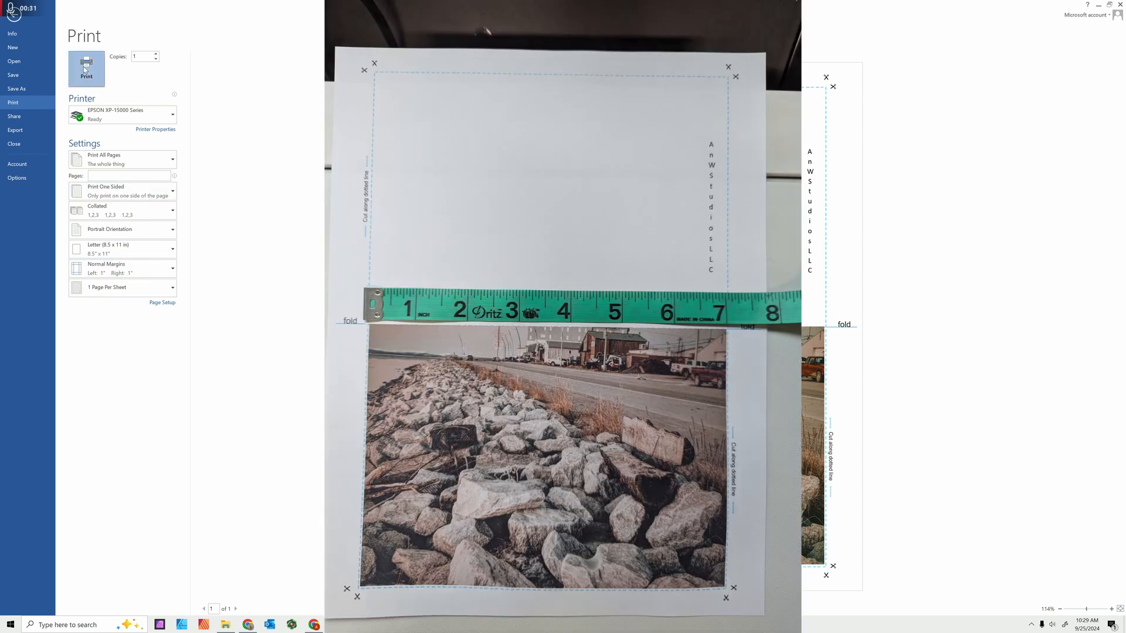